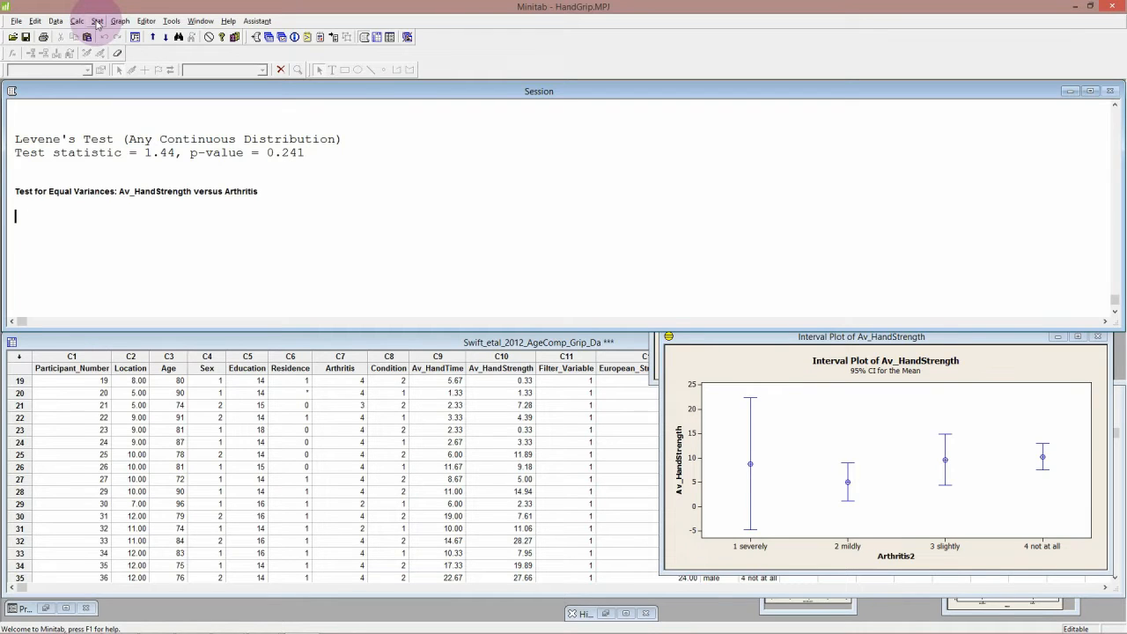
Step: Bring the boxplot of Av_HandStrength by Arthritis2 to the front to compare the spread of the groups
{"action": "left_click", "coordinate": [121, 21]}
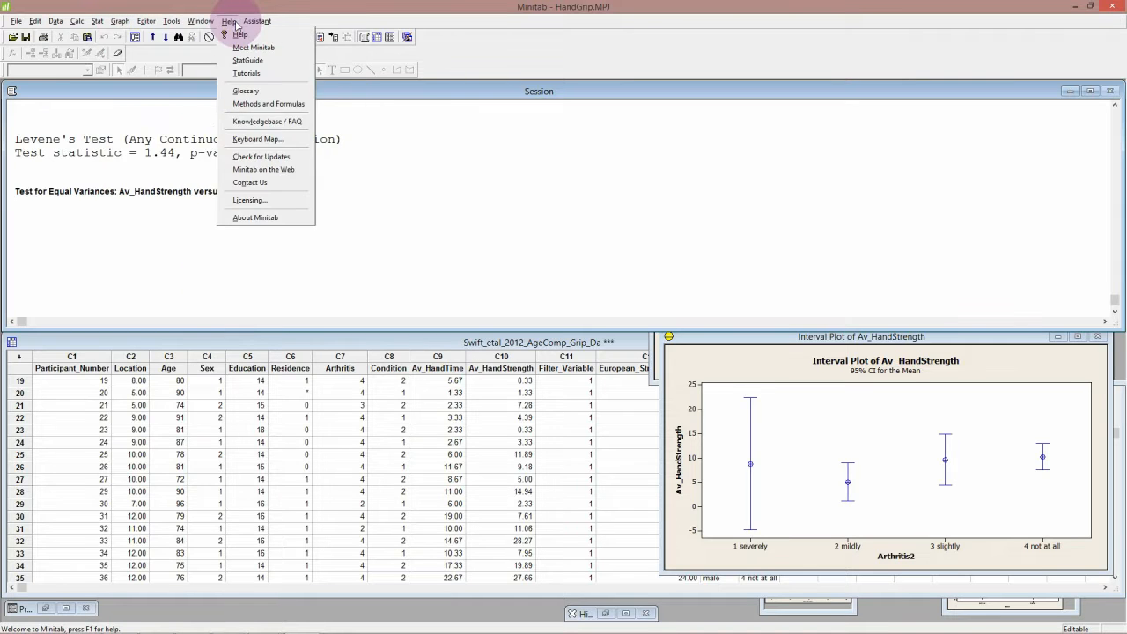
{"action": "mouse_move", "coordinate": [235, 22]}
{"action": "mouse_move", "coordinate": [200, 21]}
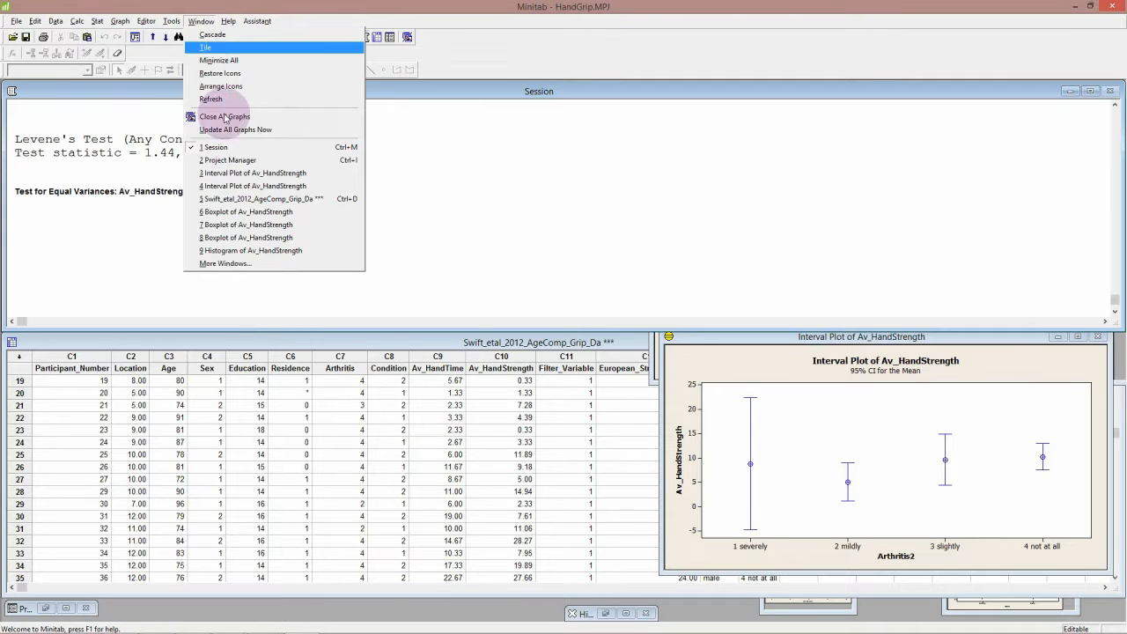
{"action": "left_click", "coordinate": [241, 225]}
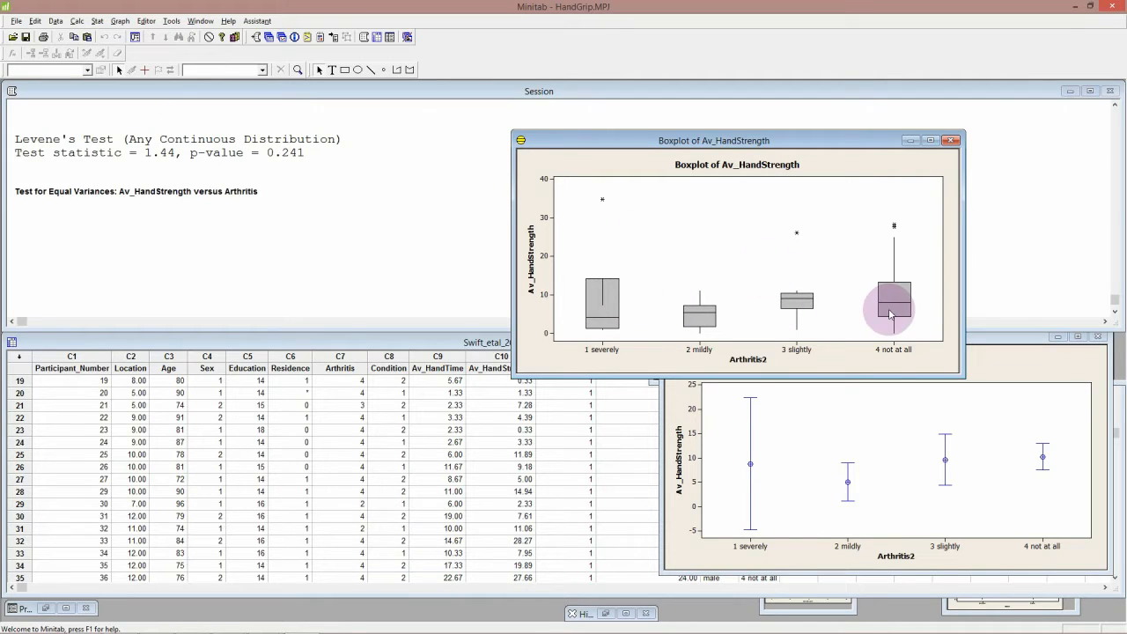
Step: Open Test for Equal Variances, move the dialog into view and clear its previous response and factor
{"action": "left_click", "coordinate": [98, 20]}
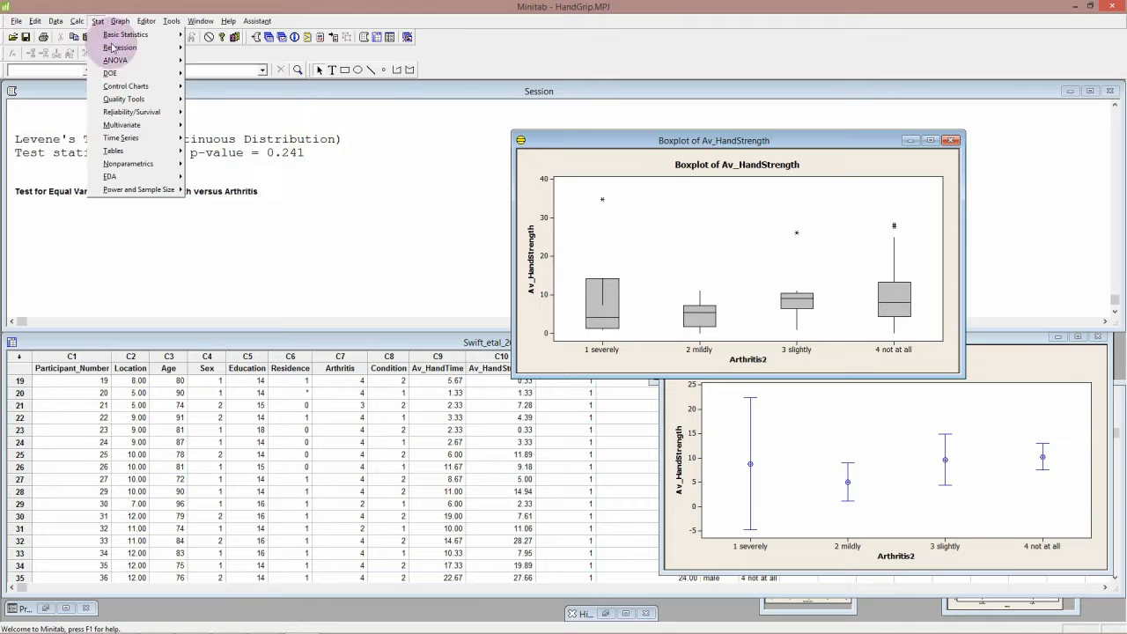
{"action": "mouse_move", "coordinate": [128, 60]}
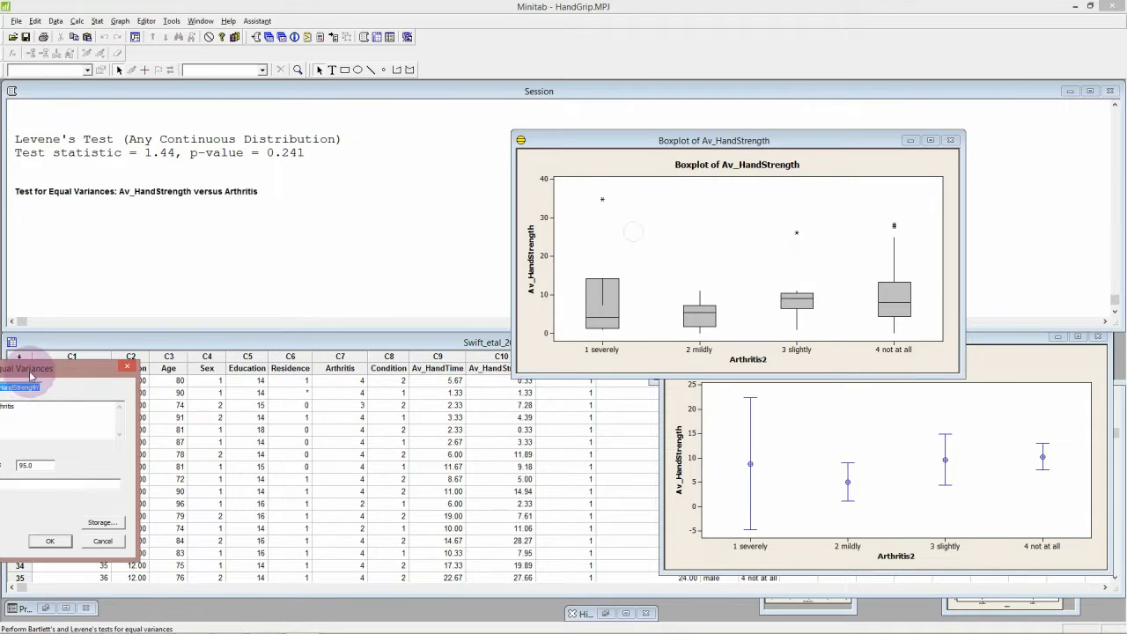
{"action": "left_click_drag", "start_coordinate": [33, 370], "coordinate": [566, 156]}
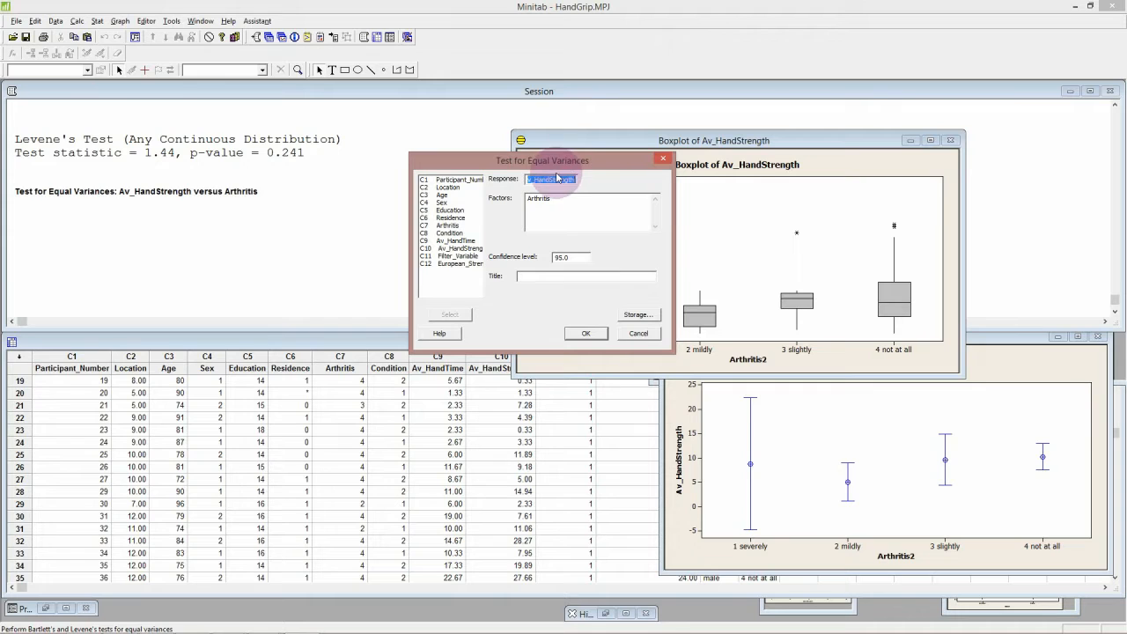
{"action": "key", "text": "Delete"}
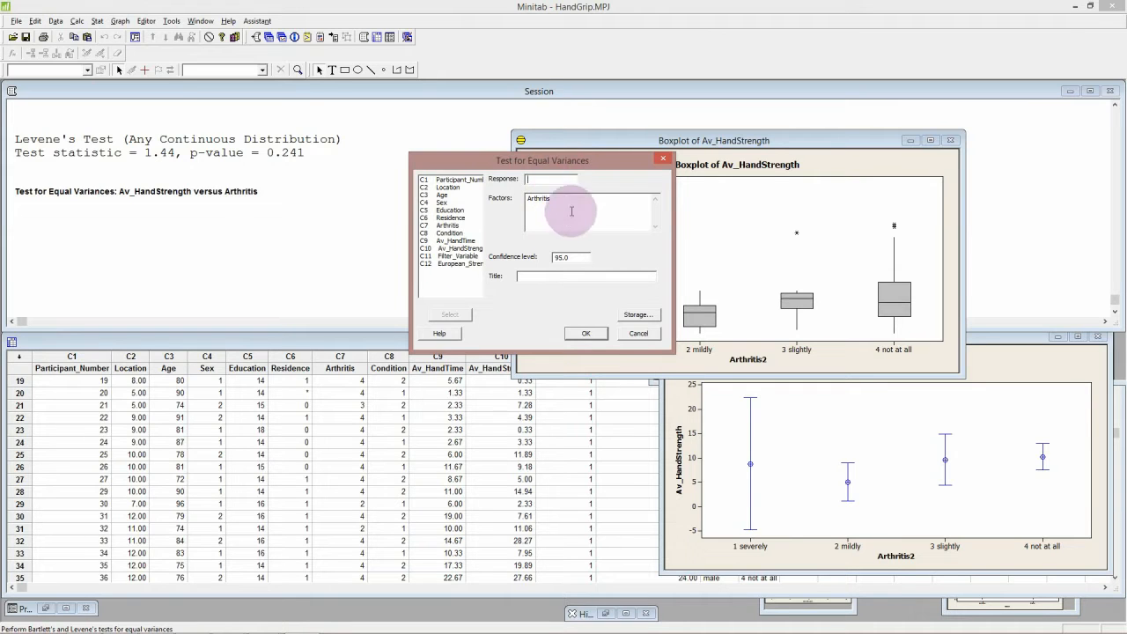
{"action": "left_click_drag", "start_coordinate": [572, 211], "coordinate": [460, 188]}
{"action": "key", "text": "Delete"}
{"action": "key", "text": "Delete"}
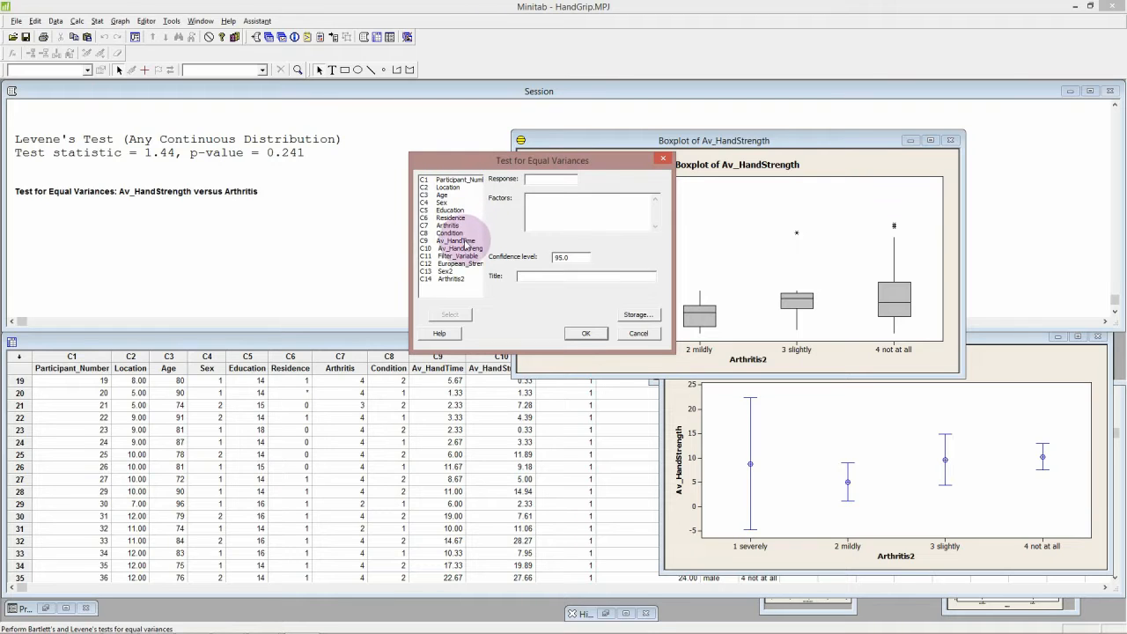
Step: Run the equal-variances test with response Av_HandStrength and factor Arthritis, and move the resulting graph off the session output
{"action": "left_click", "coordinate": [542, 180]}
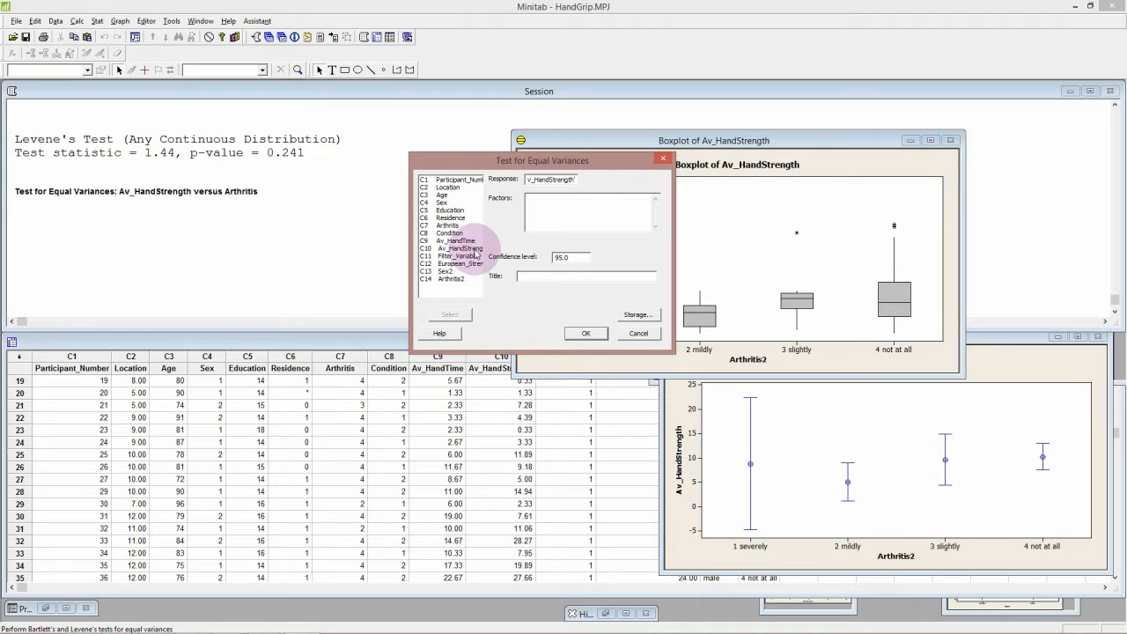
{"action": "left_click", "coordinate": [540, 214]}
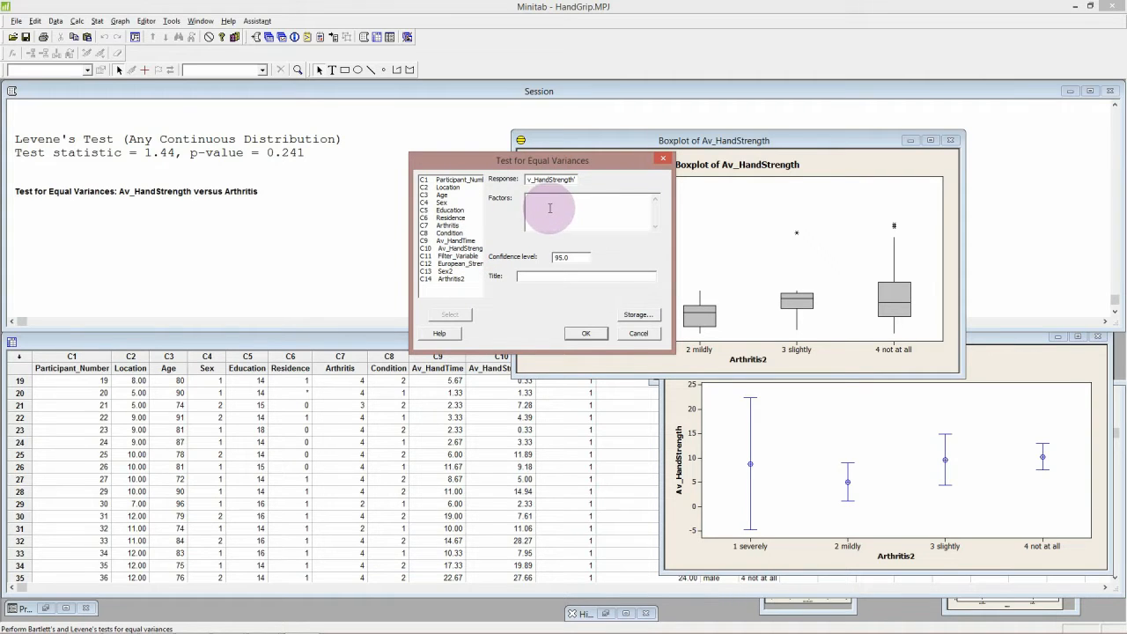
{"action": "double_click", "coordinate": [449, 225]}
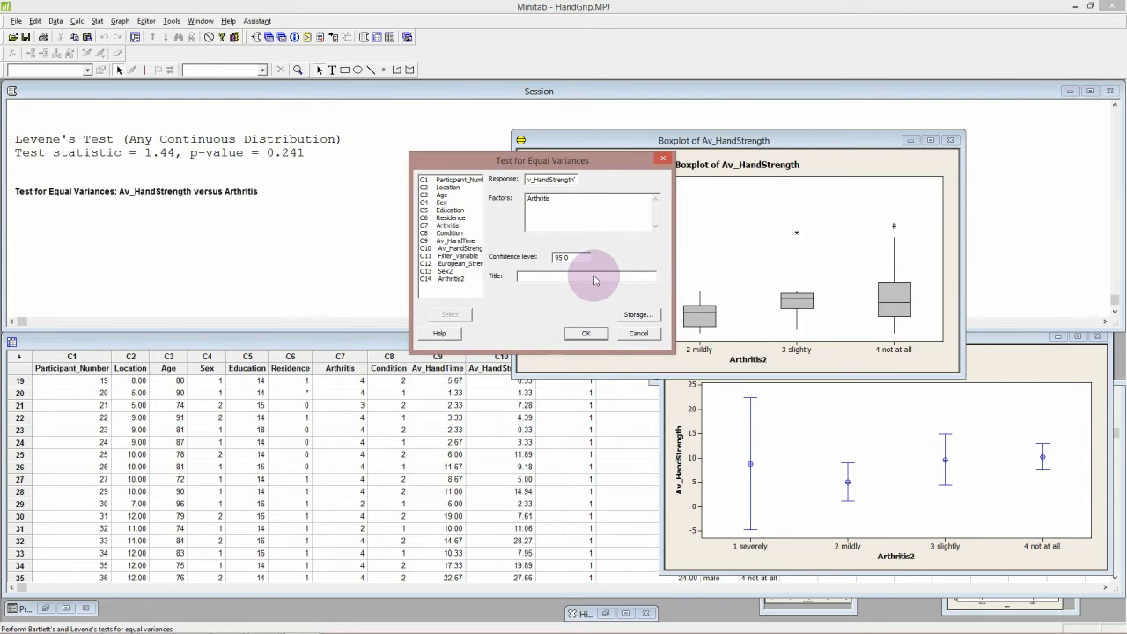
{"action": "left_click", "coordinate": [586, 333]}
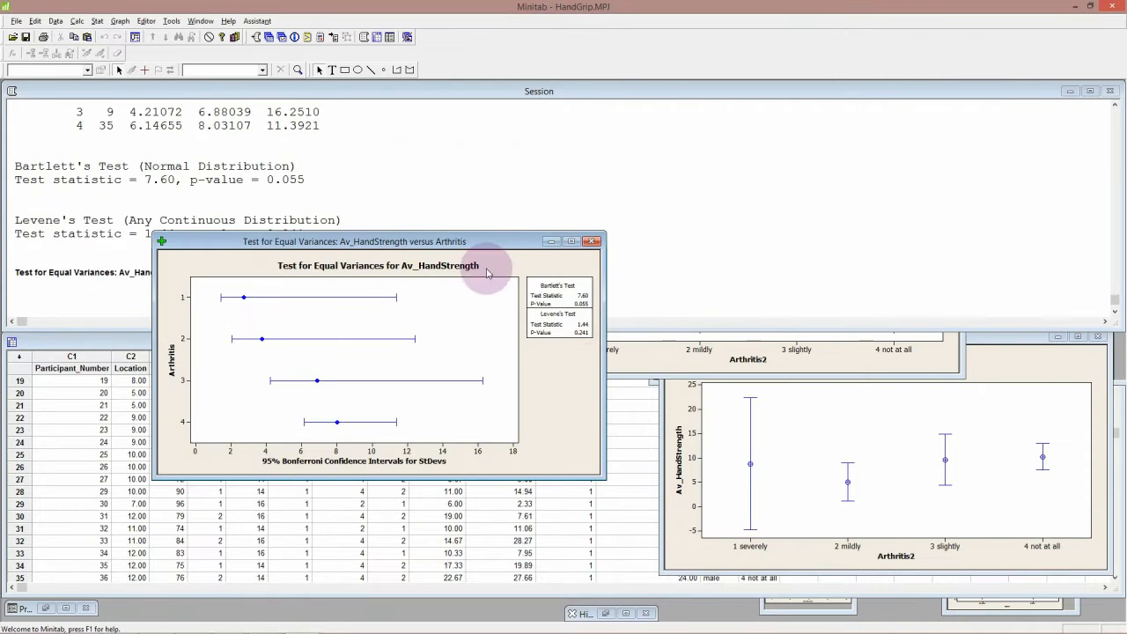
{"action": "left_click_drag", "start_coordinate": [490, 238], "coordinate": [540, 227]}
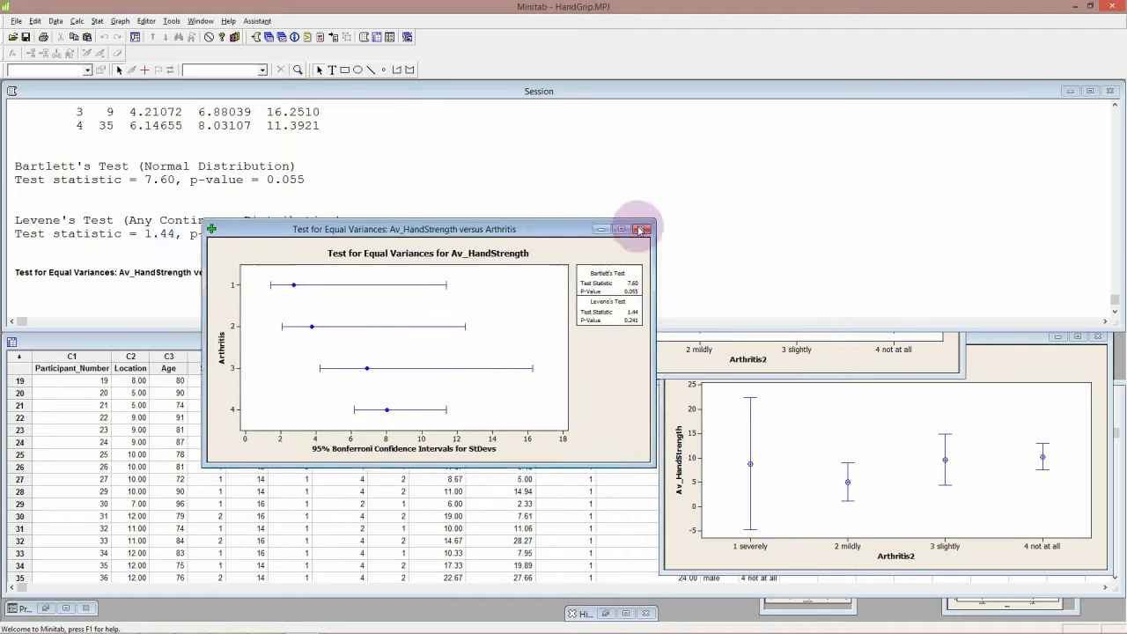
{"action": "left_click_drag", "start_coordinate": [640, 229], "coordinate": [678, 213]}
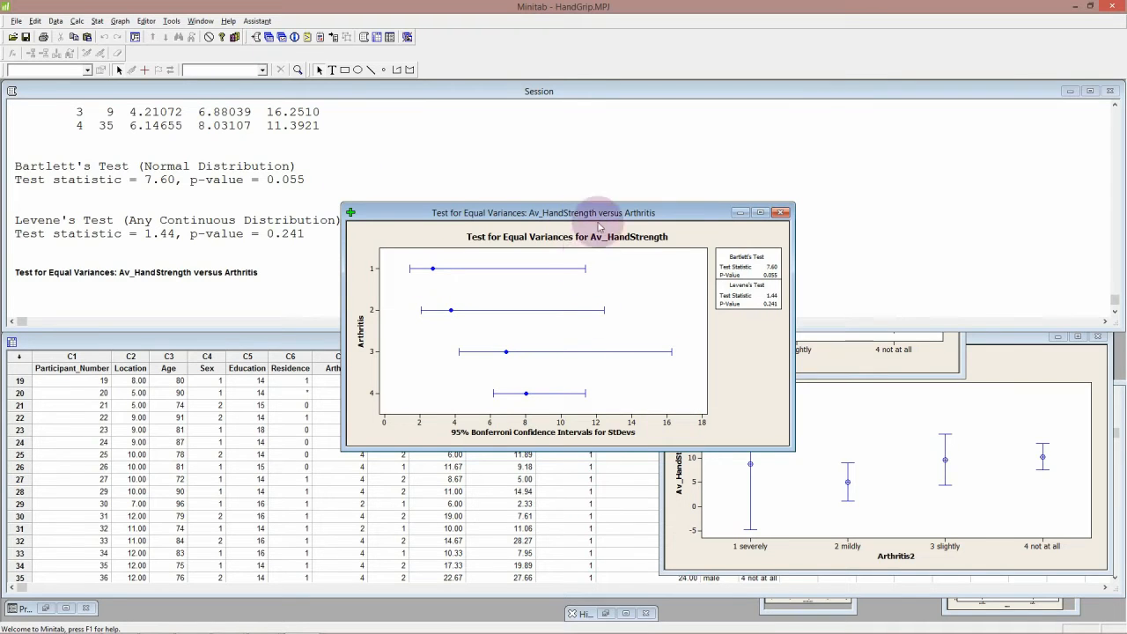
Step: Test Av_HandStrength for equal variances with Residence as the factor, and move the resulting graph aside
{"action": "left_click", "coordinate": [97, 20]}
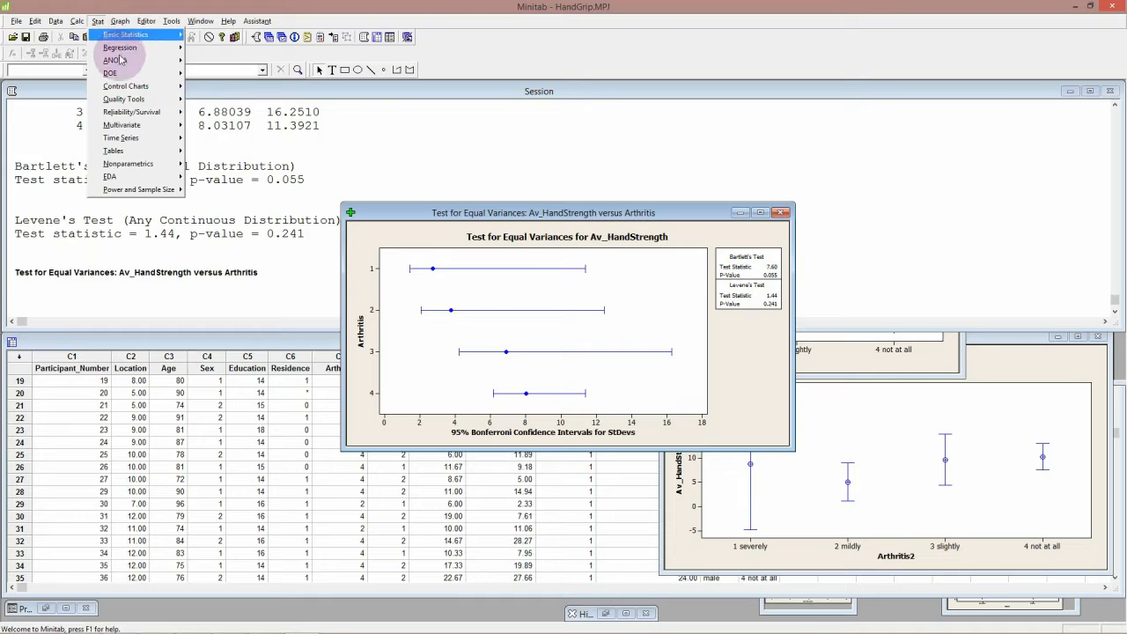
{"action": "mouse_move", "coordinate": [141, 60]}
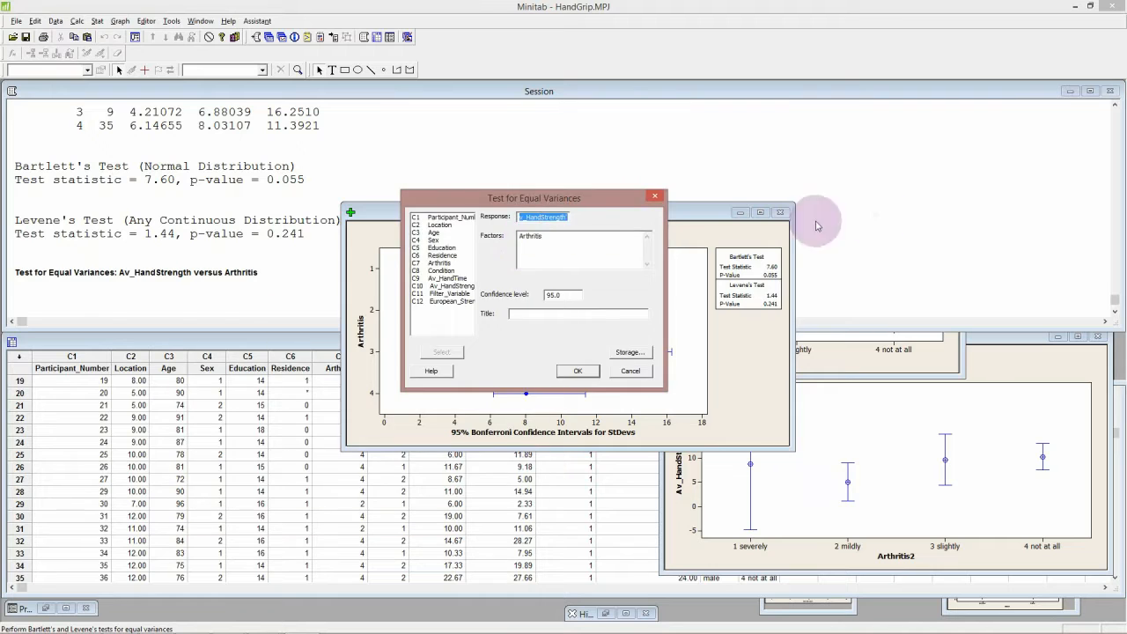
{"action": "left_click", "coordinate": [533, 241]}
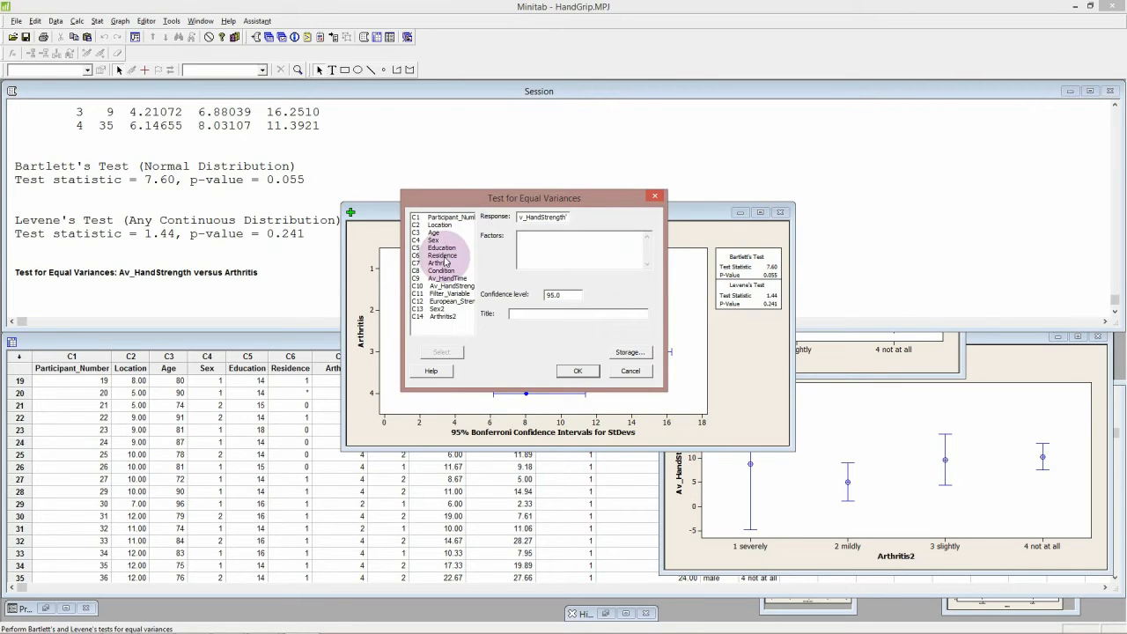
{"action": "double_click", "coordinate": [446, 262]}
{"action": "left_click", "coordinate": [577, 371]}
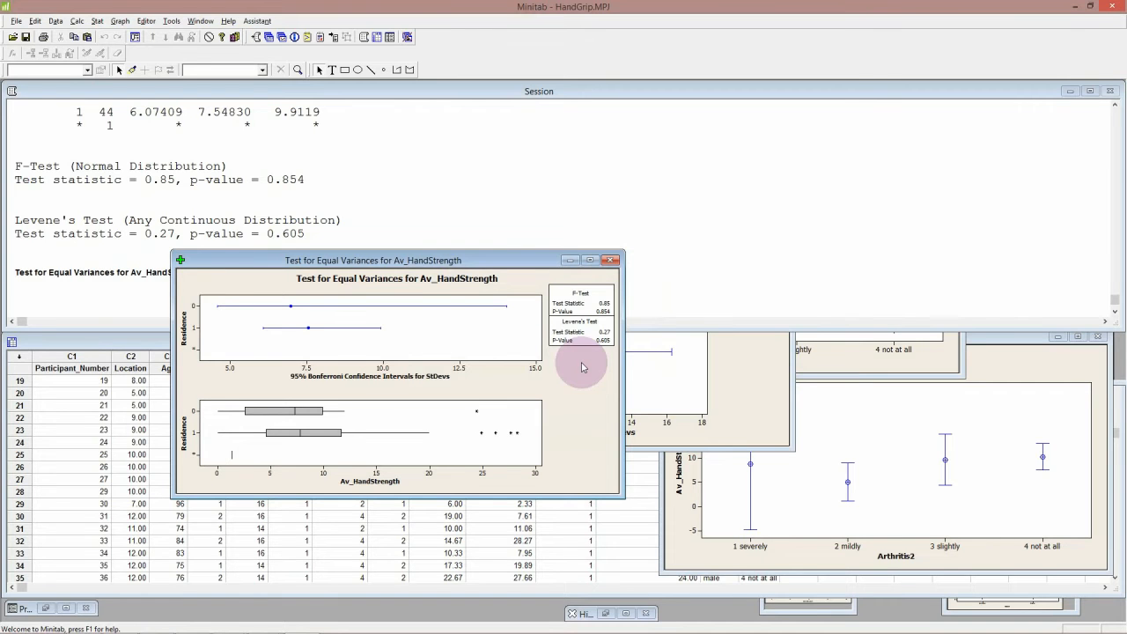
{"action": "left_click_drag", "start_coordinate": [541, 261], "coordinate": [465, 151]}
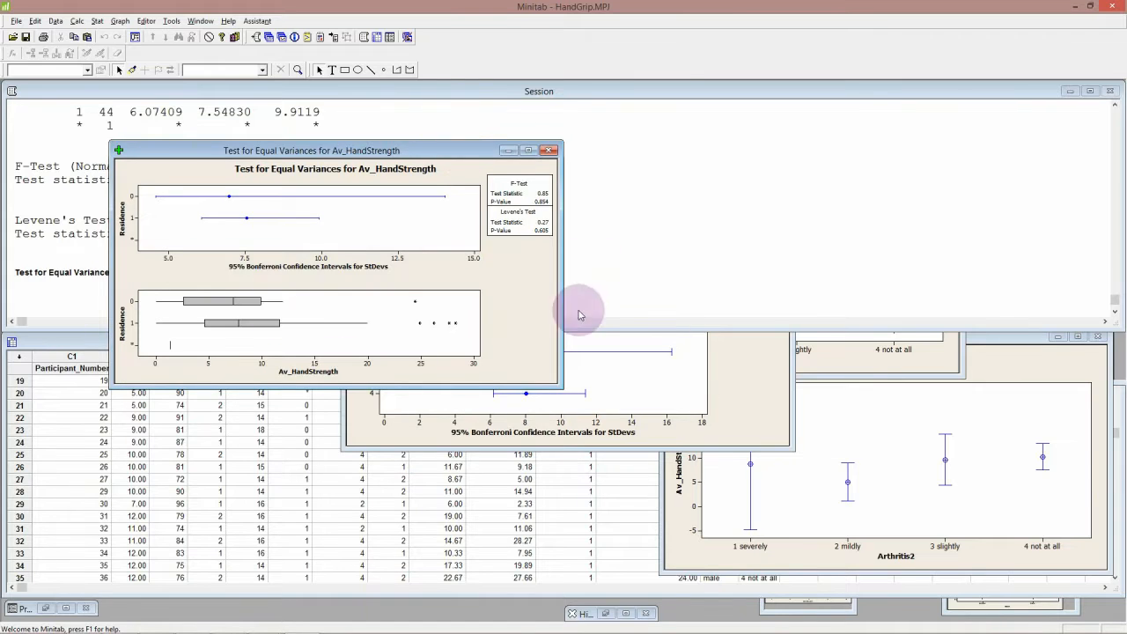
Step: Bring the worksheet to the front and select the name cell of the Condition column
{"action": "left_click", "coordinate": [76, 342]}
{"action": "left_click", "coordinate": [352, 310]}
{"action": "left_click", "coordinate": [79, 343]}
{"action": "left_click", "coordinate": [352, 313]}
{"action": "left_click", "coordinate": [88, 344]}
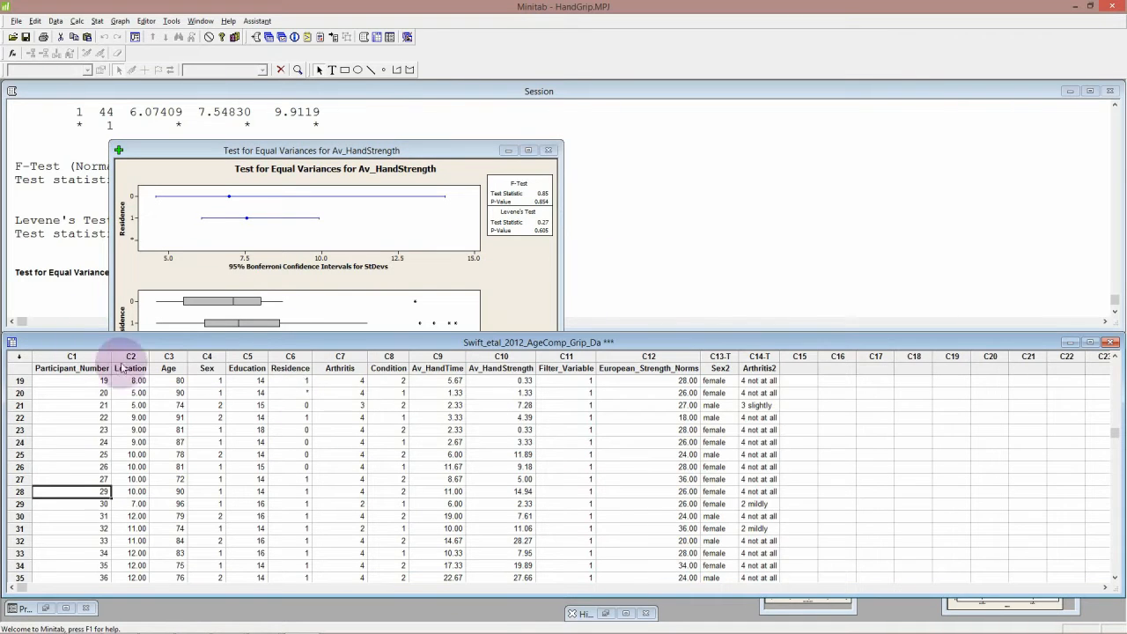
{"action": "left_click", "coordinate": [390, 371]}
Step: Reopen Test for Equal Variances and clear the Residence factor
{"action": "left_click", "coordinate": [98, 23]}
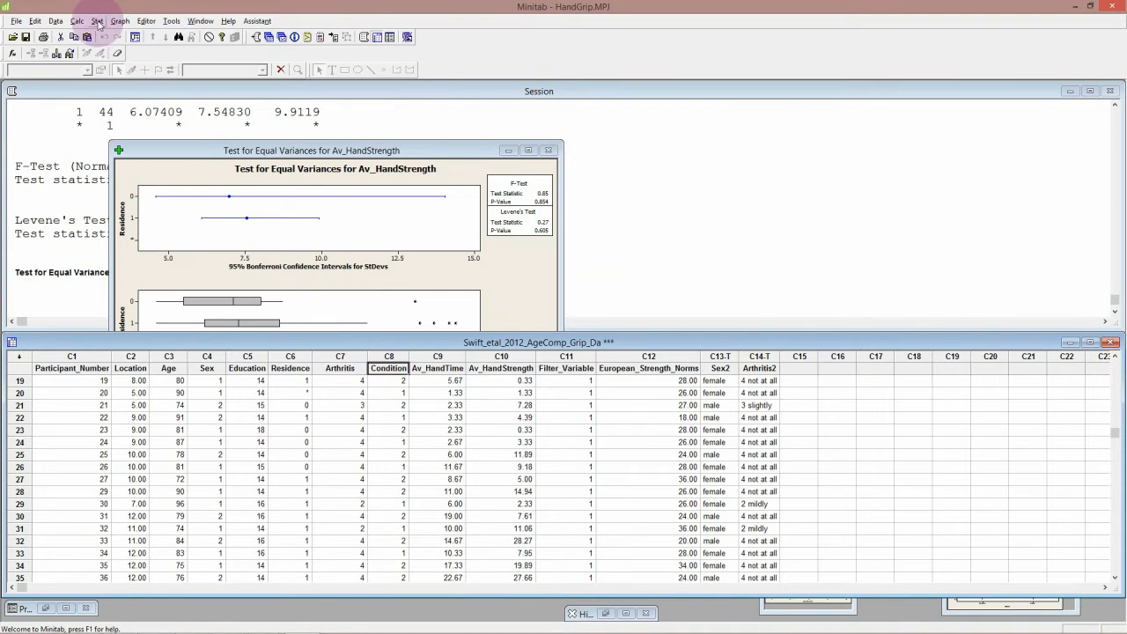
{"action": "left_click", "coordinate": [98, 24]}
{"action": "mouse_move", "coordinate": [141, 60]}
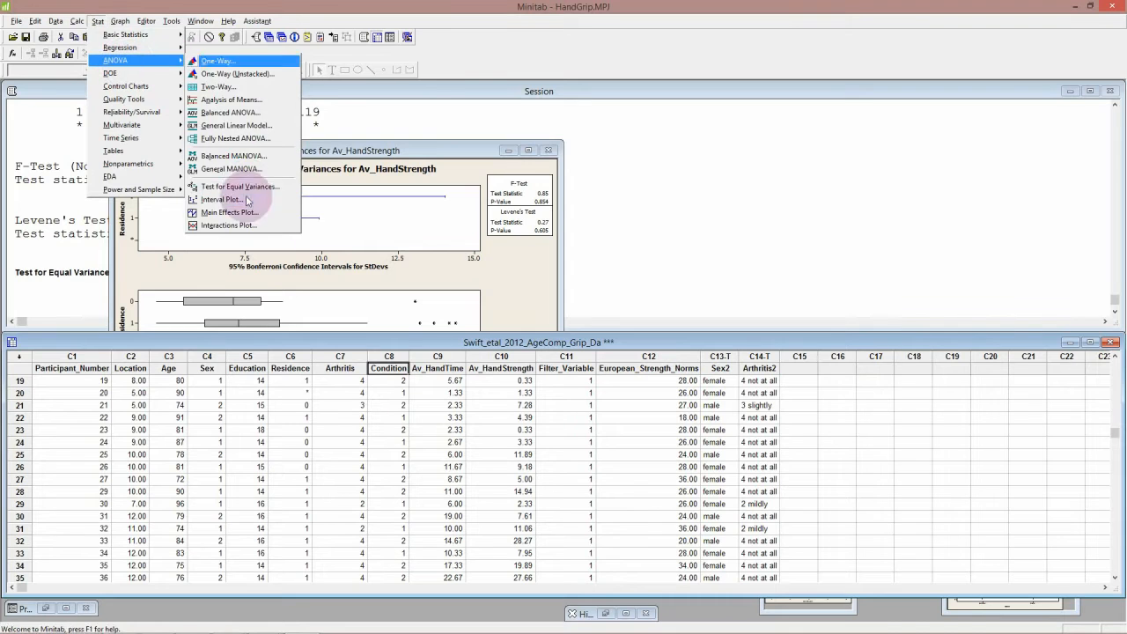
{"action": "left_click", "coordinate": [247, 187]}
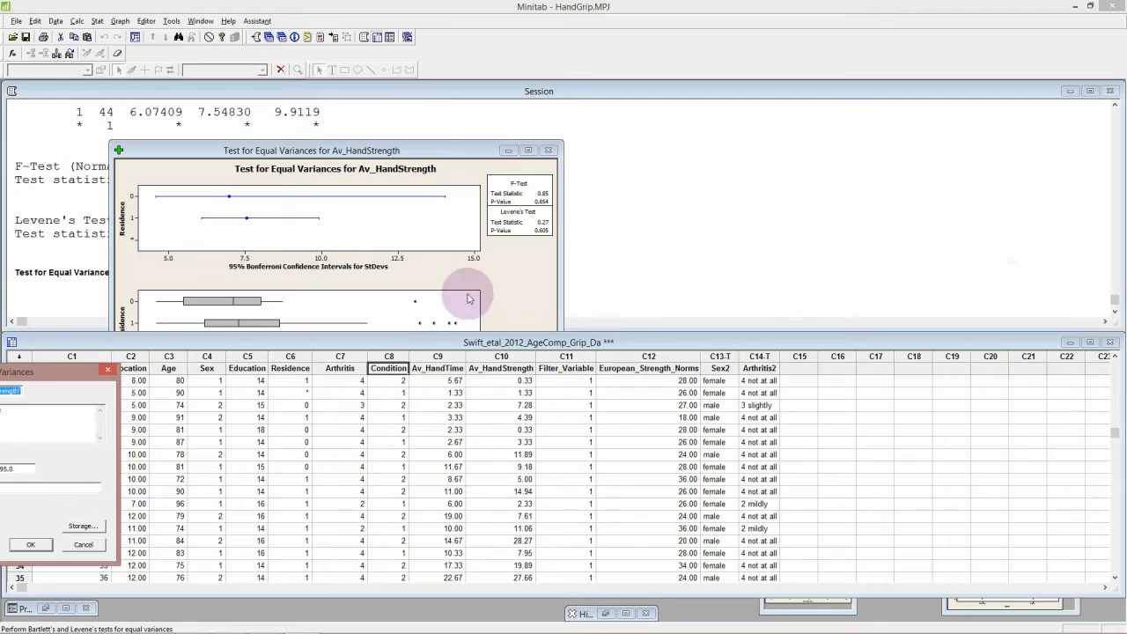
{"action": "left_click_drag", "start_coordinate": [75, 359], "coordinate": [574, 340]}
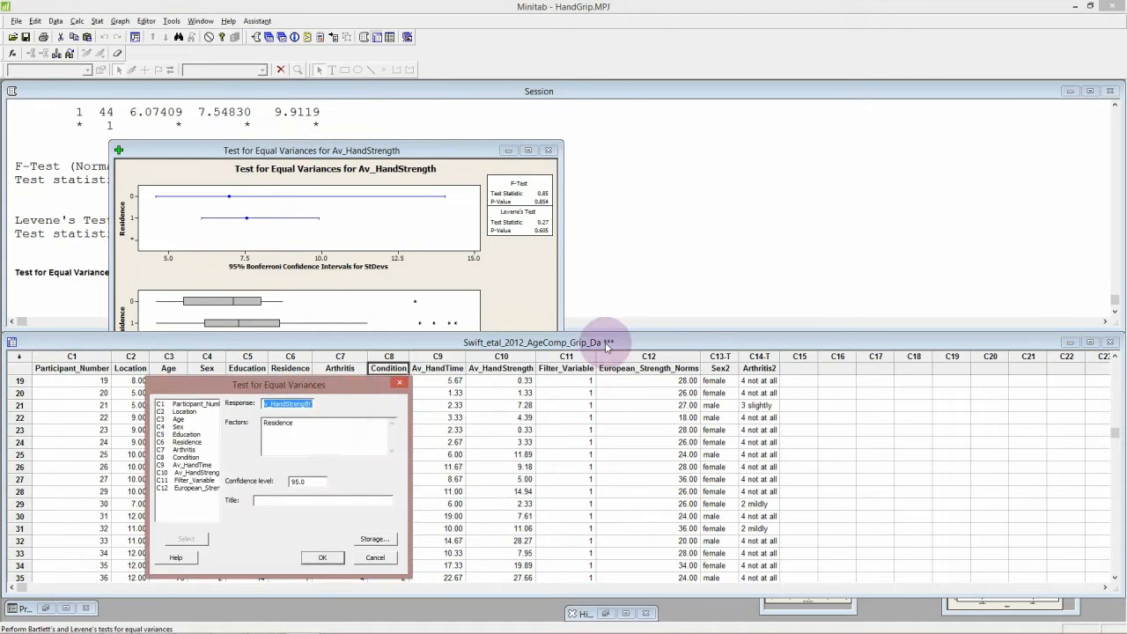
{"action": "left_click", "coordinate": [475, 396]}
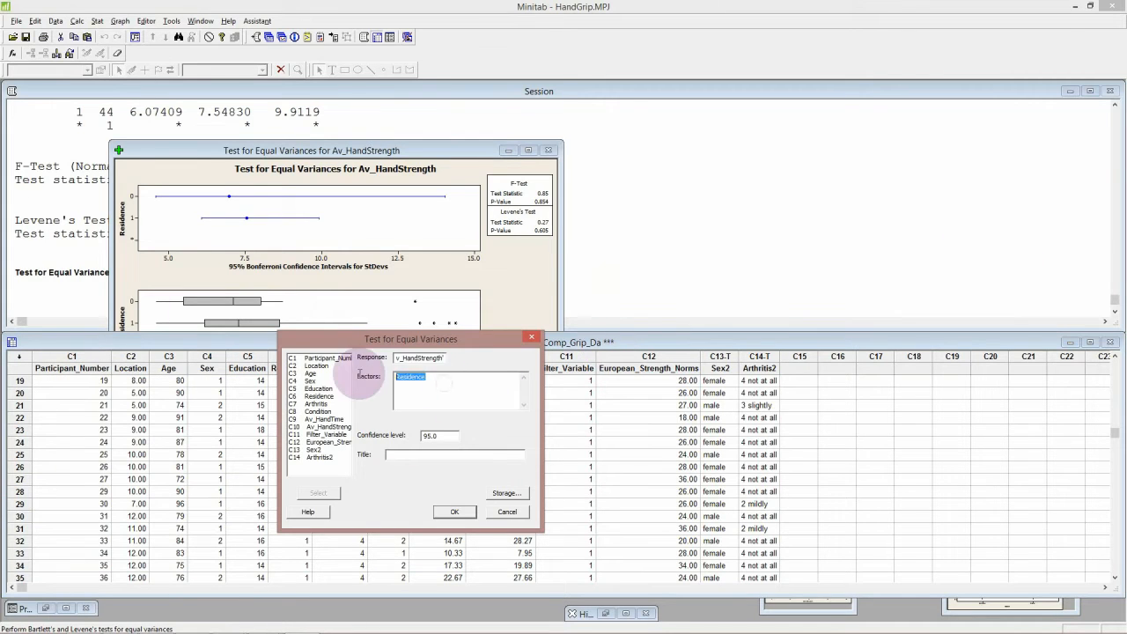
{"action": "key", "text": "Delete"}
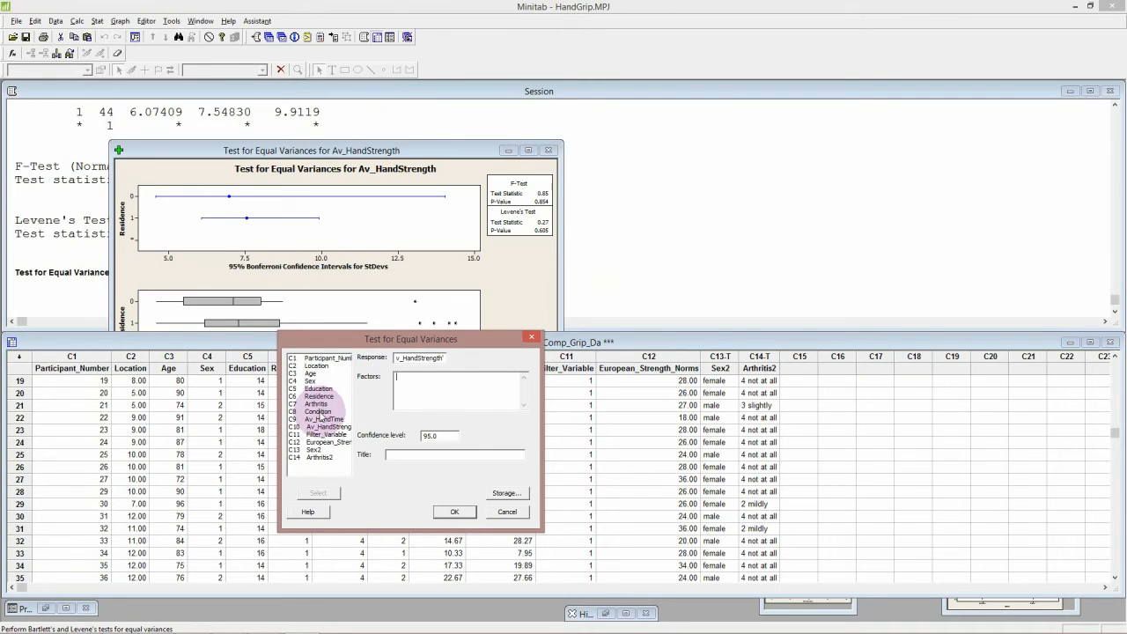
Step: Run the equal-variances test of Av_HandStrength with Condition as the factor, and move the resulting graph below the session results
{"action": "double_click", "coordinate": [319, 411]}
{"action": "left_click", "coordinate": [452, 513]}
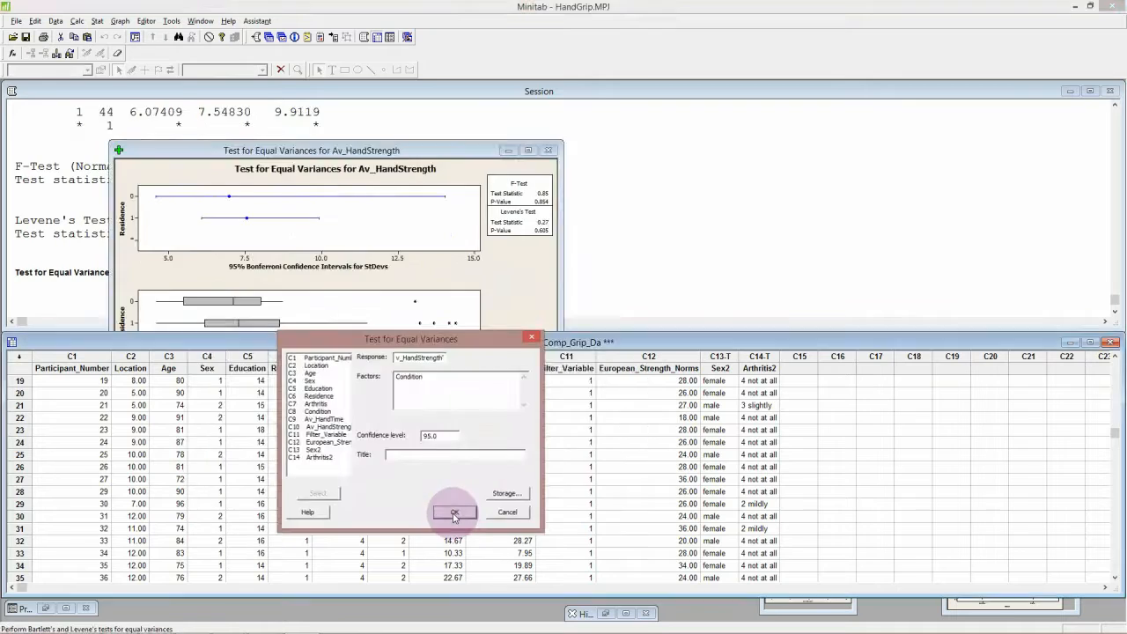
{"action": "left_click", "coordinate": [455, 515]}
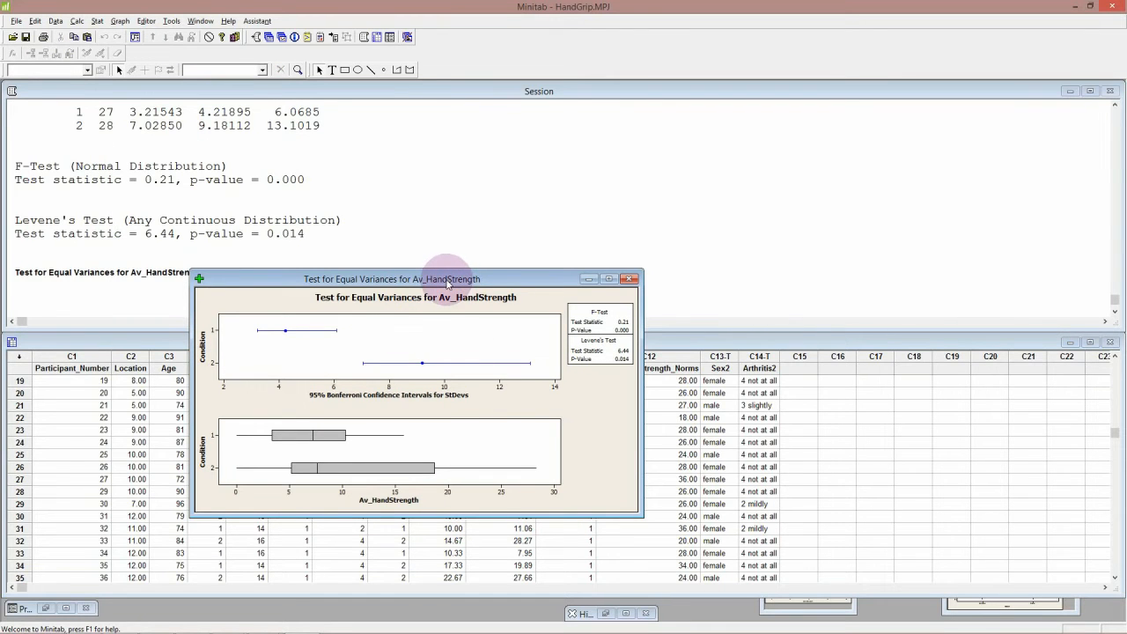
{"action": "left_click_drag", "start_coordinate": [447, 280], "coordinate": [531, 246]}
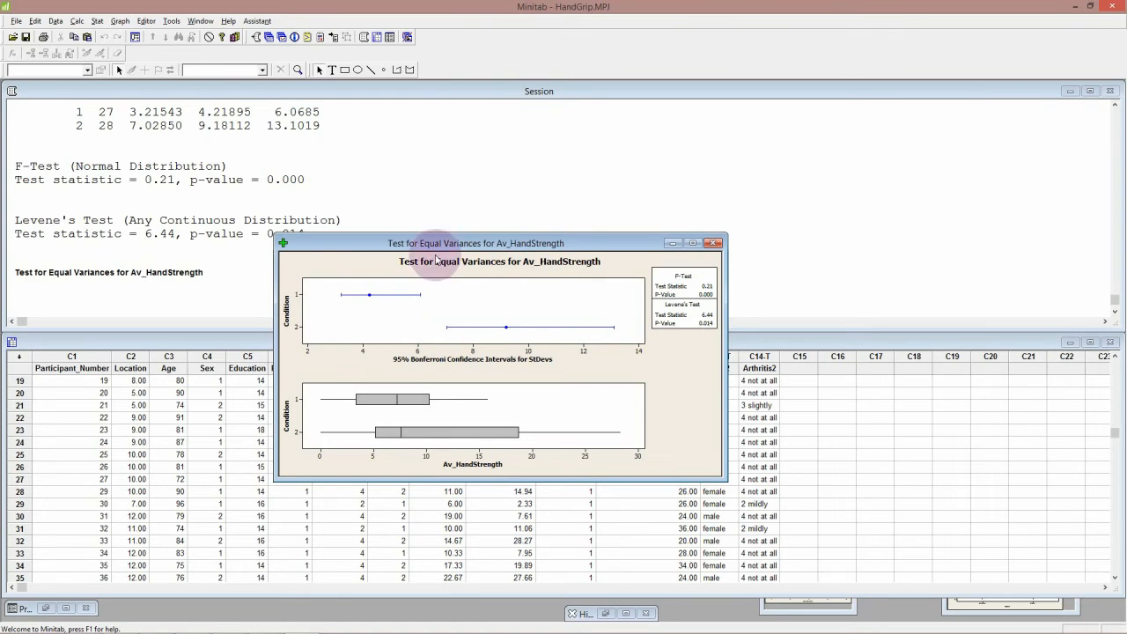
{"action": "left_click_drag", "start_coordinate": [436, 246], "coordinate": [197, 304]}
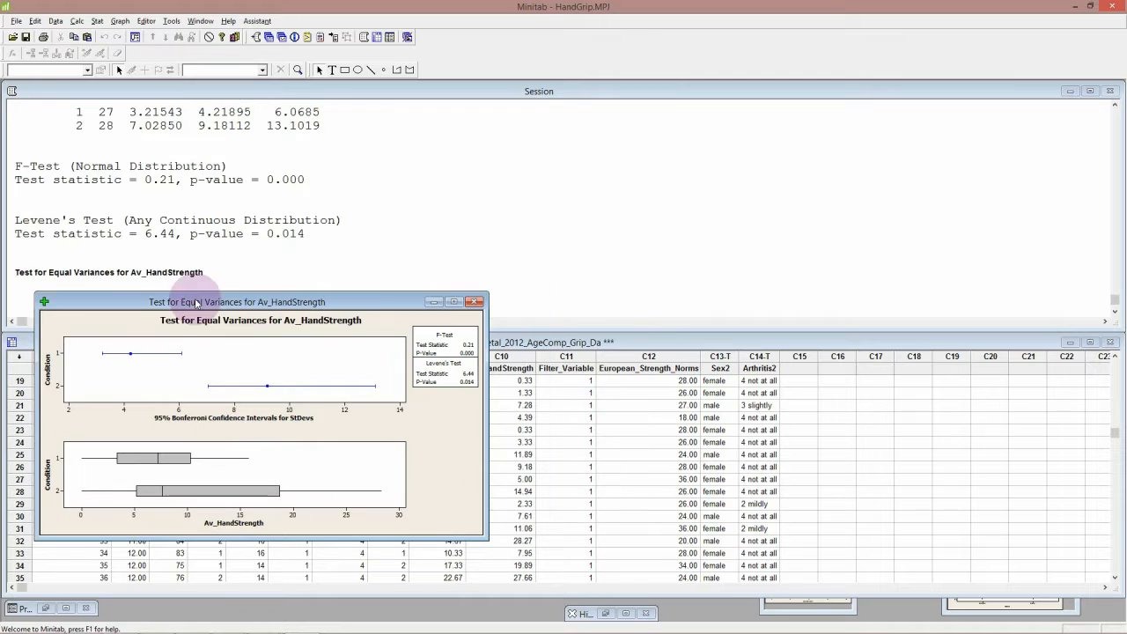
Step: Create a dotplot with groups of Av_HandStrength by Condition, and move the resulting graph up over the session results
{"action": "left_click", "coordinate": [117, 21]}
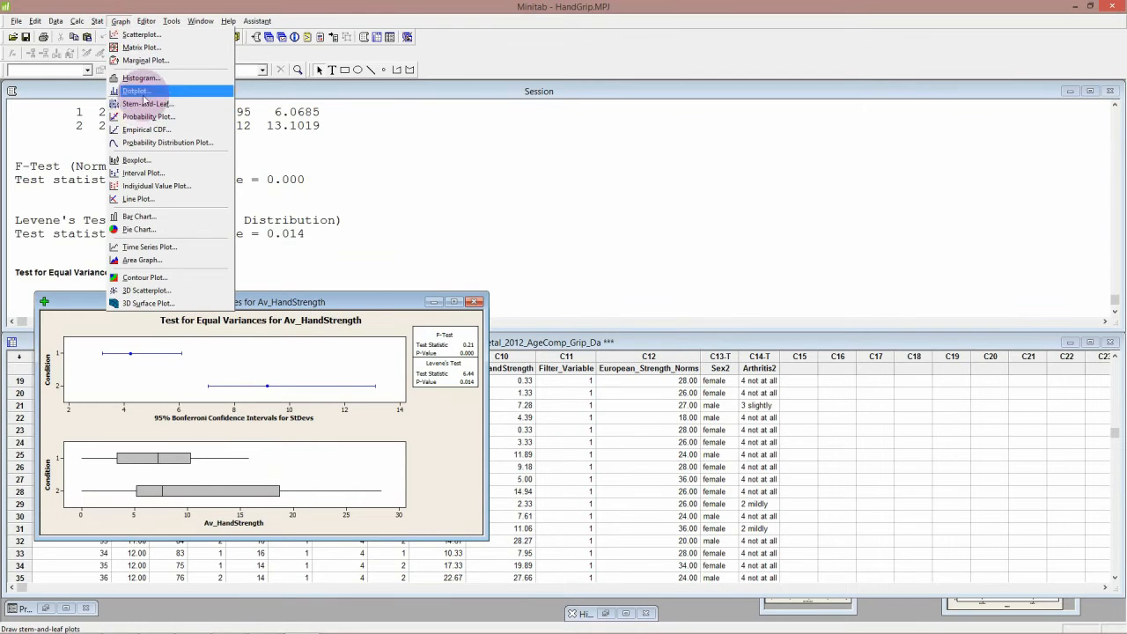
{"action": "left_click", "coordinate": [143, 93]}
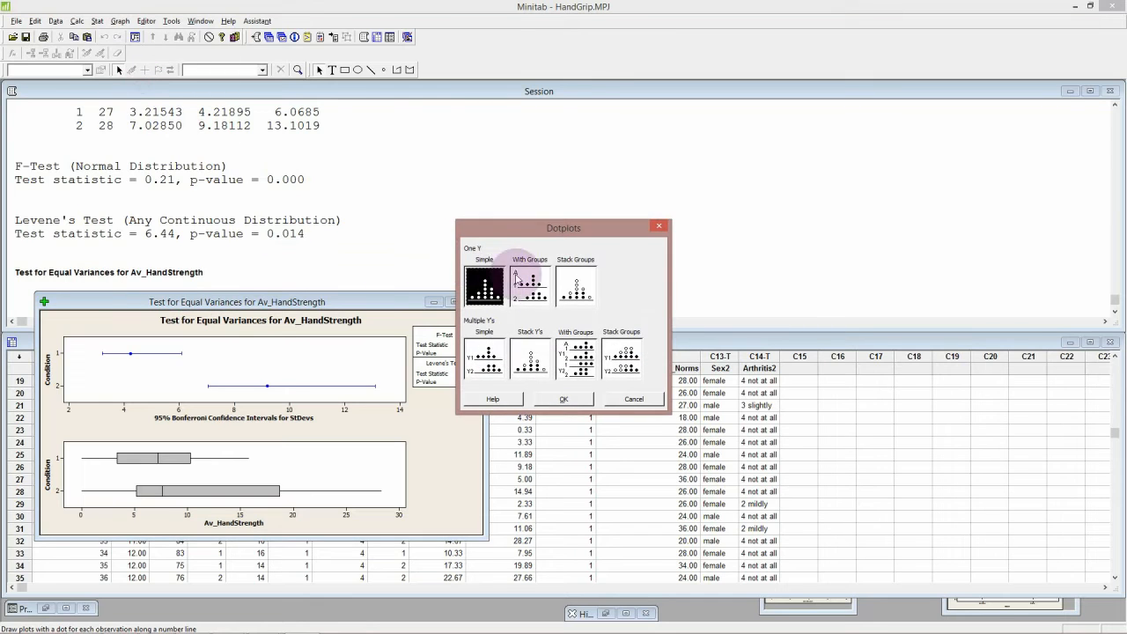
{"action": "left_click", "coordinate": [526, 284]}
{"action": "left_click", "coordinate": [563, 399]}
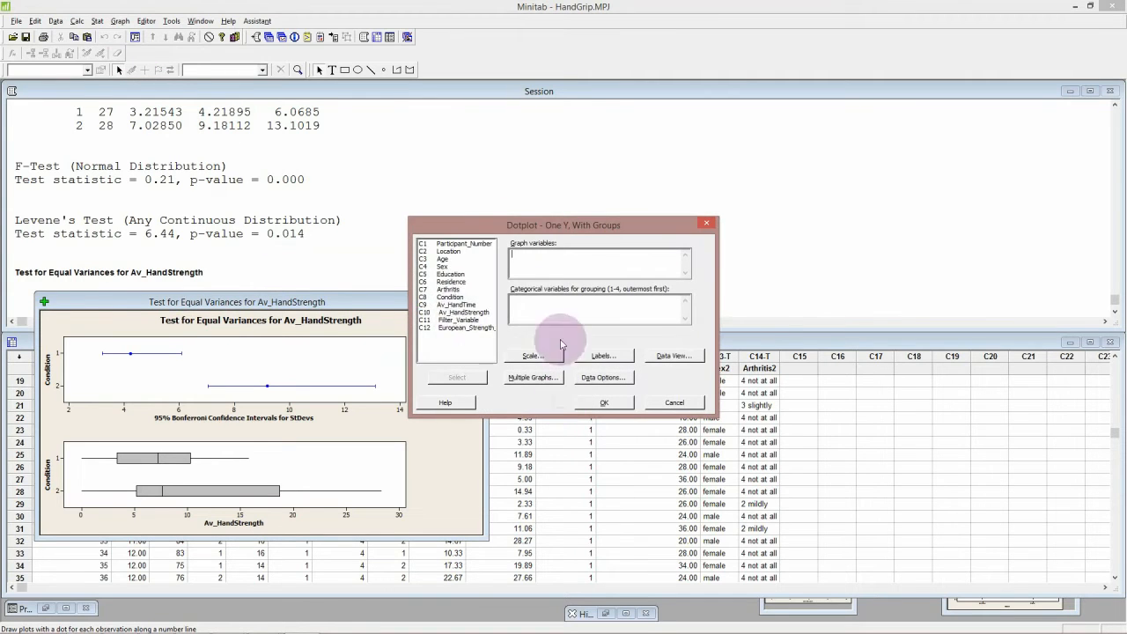
{"action": "double_click", "coordinate": [461, 311]}
{"action": "left_click", "coordinate": [526, 306]}
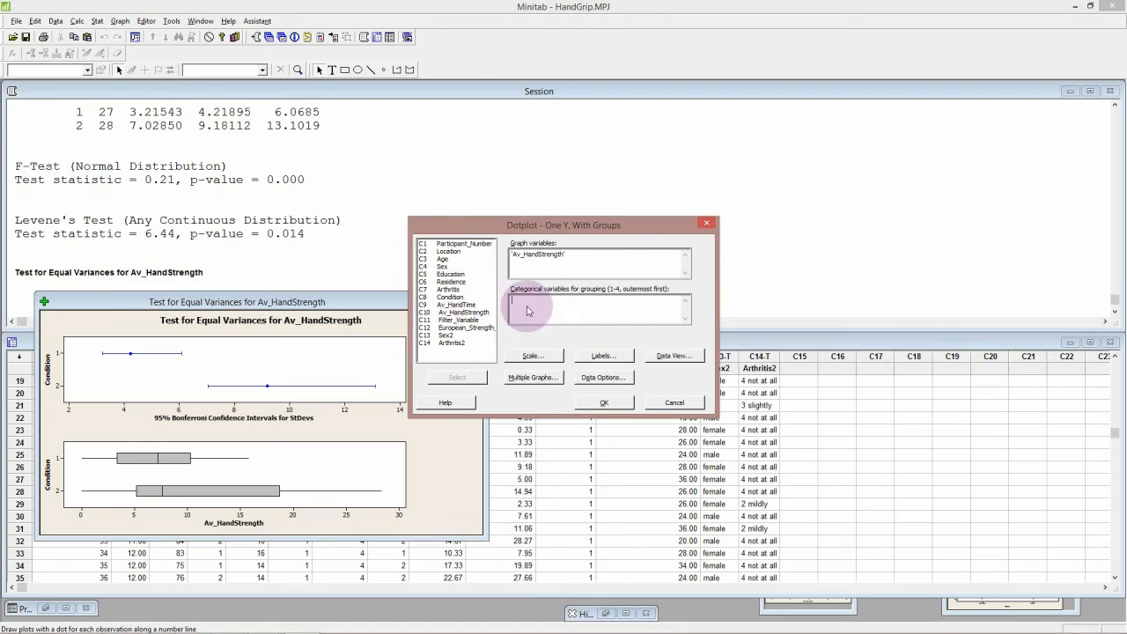
{"action": "double_click", "coordinate": [449, 297]}
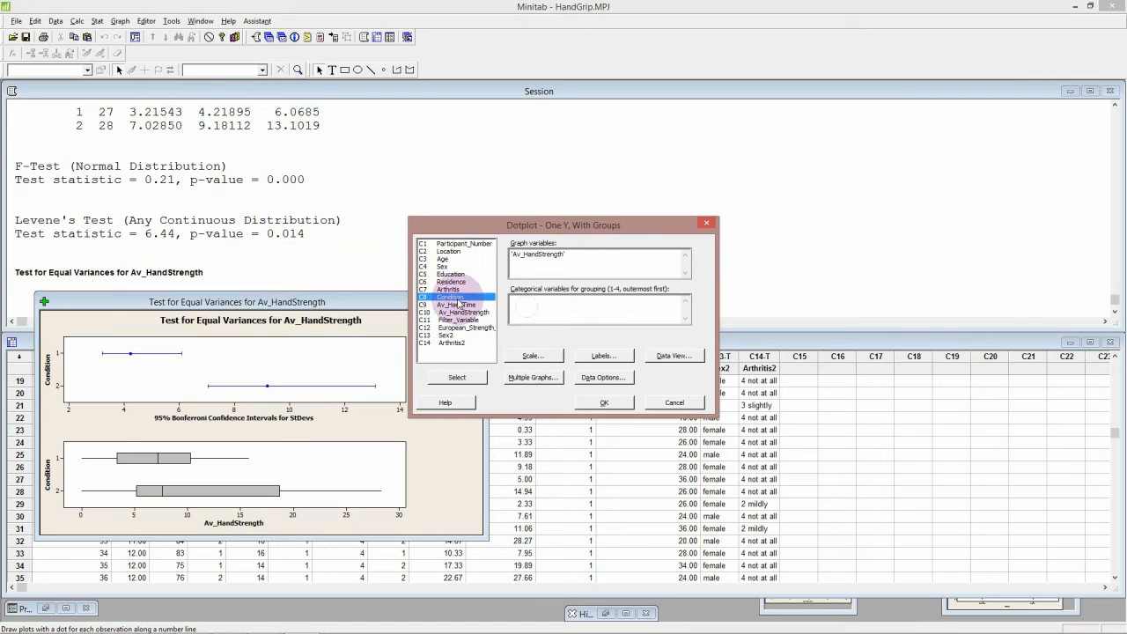
{"action": "left_click", "coordinate": [601, 403]}
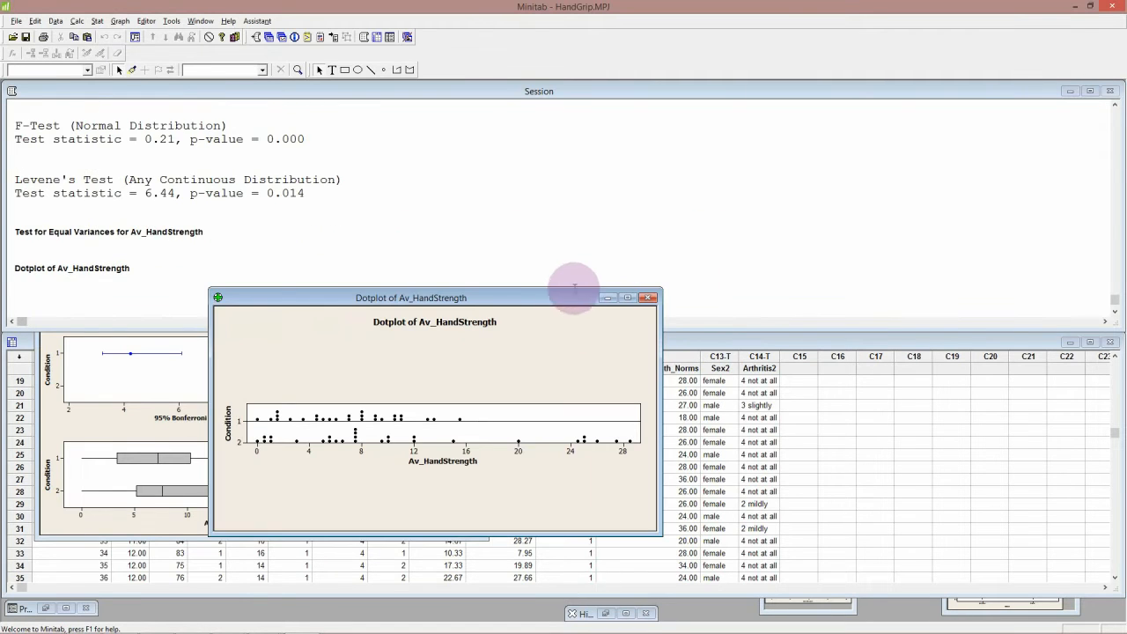
{"action": "left_click_drag", "start_coordinate": [574, 291], "coordinate": [833, 94]}
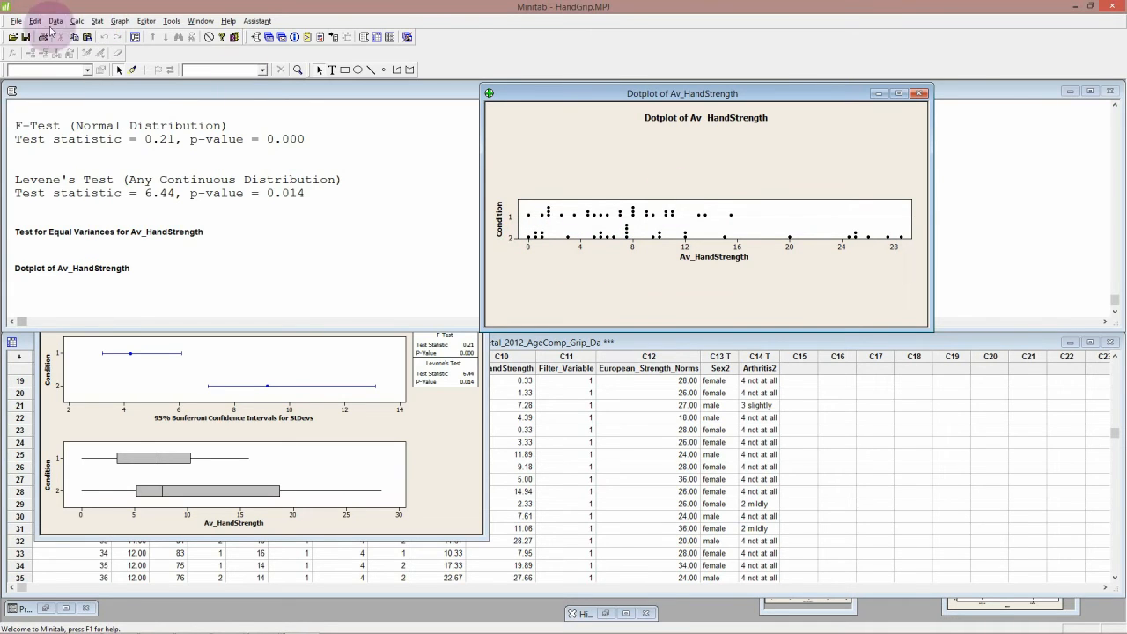
Step: Open the 2-Sample t test for Av_HandStrength, move its dialog clear of the graphs, and replace the Sex2 subscripts with Condition
{"action": "left_click", "coordinate": [98, 21]}
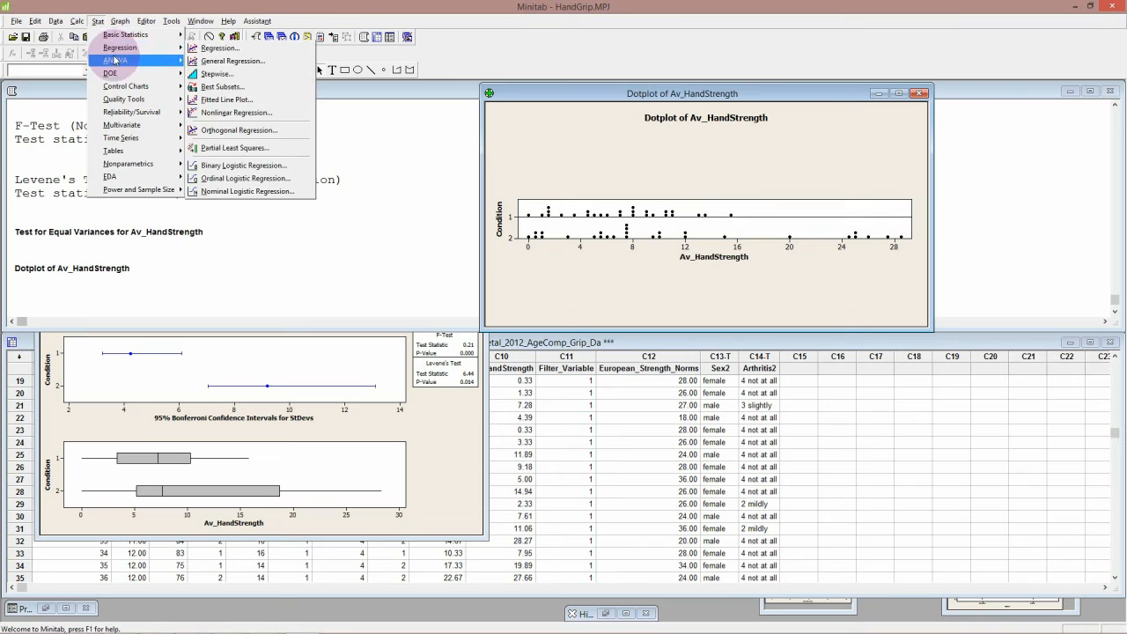
{"action": "mouse_move", "coordinate": [115, 60]}
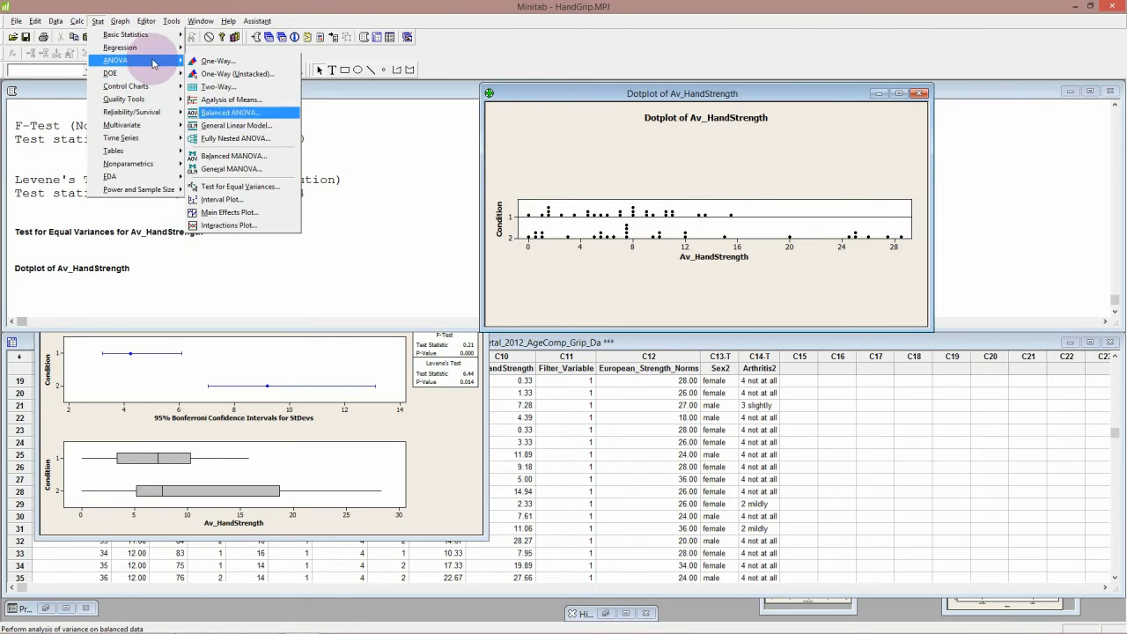
{"action": "mouse_move", "coordinate": [150, 48]}
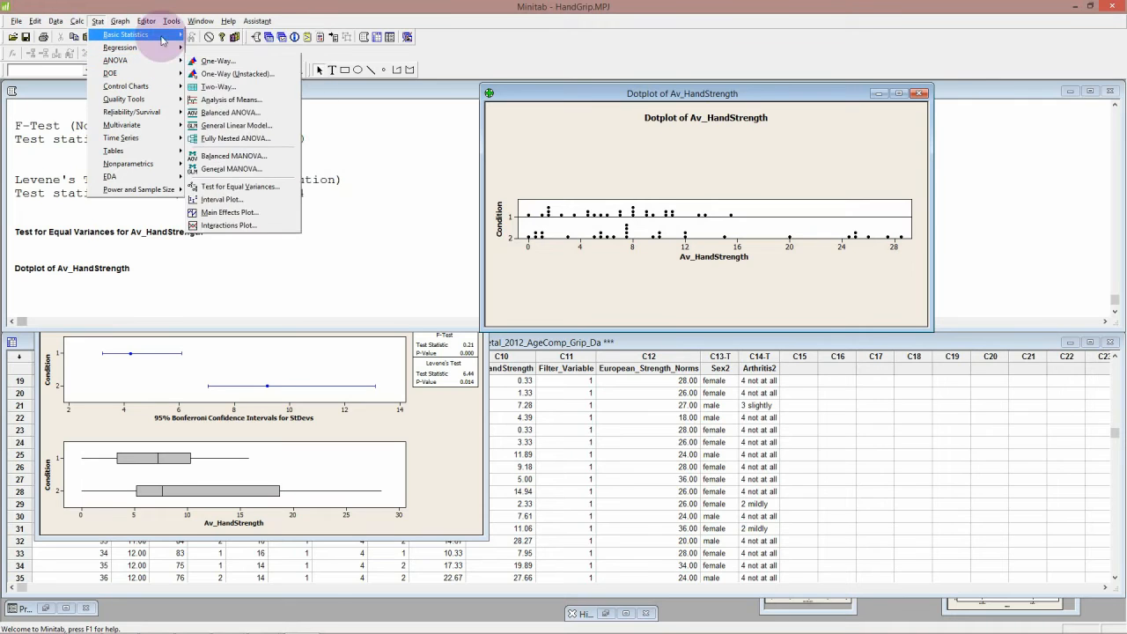
{"action": "left_click", "coordinate": [218, 104]}
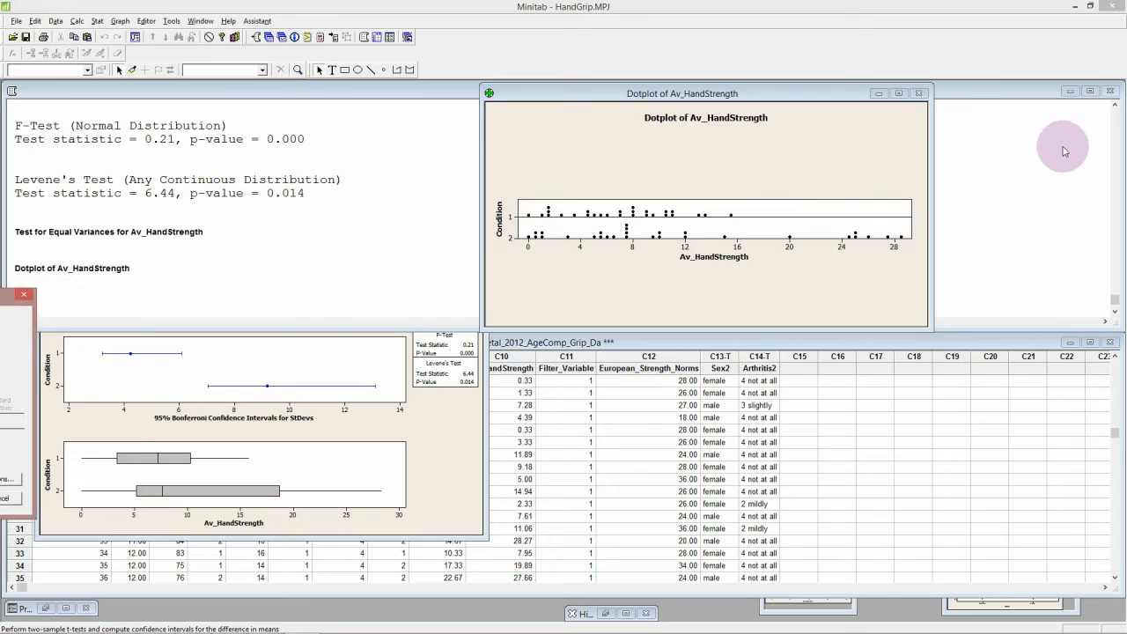
{"action": "left_click_drag", "start_coordinate": [182, 241], "coordinate": [981, 215]}
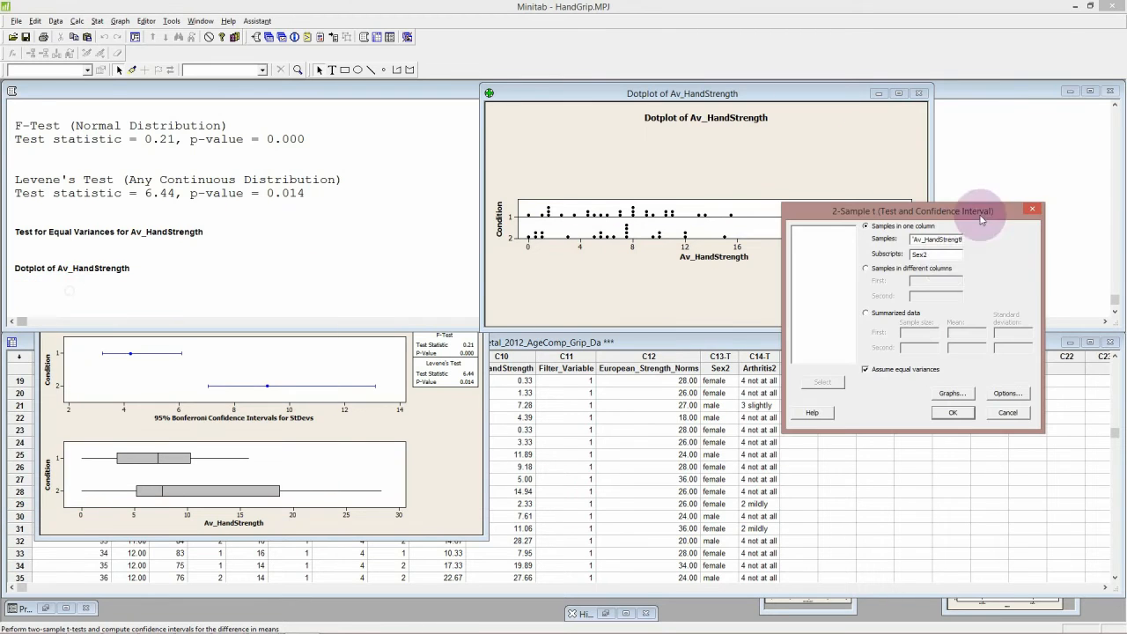
{"action": "left_click_drag", "start_coordinate": [944, 256], "coordinate": [867, 261]}
{"action": "key", "text": "BackSpace"}
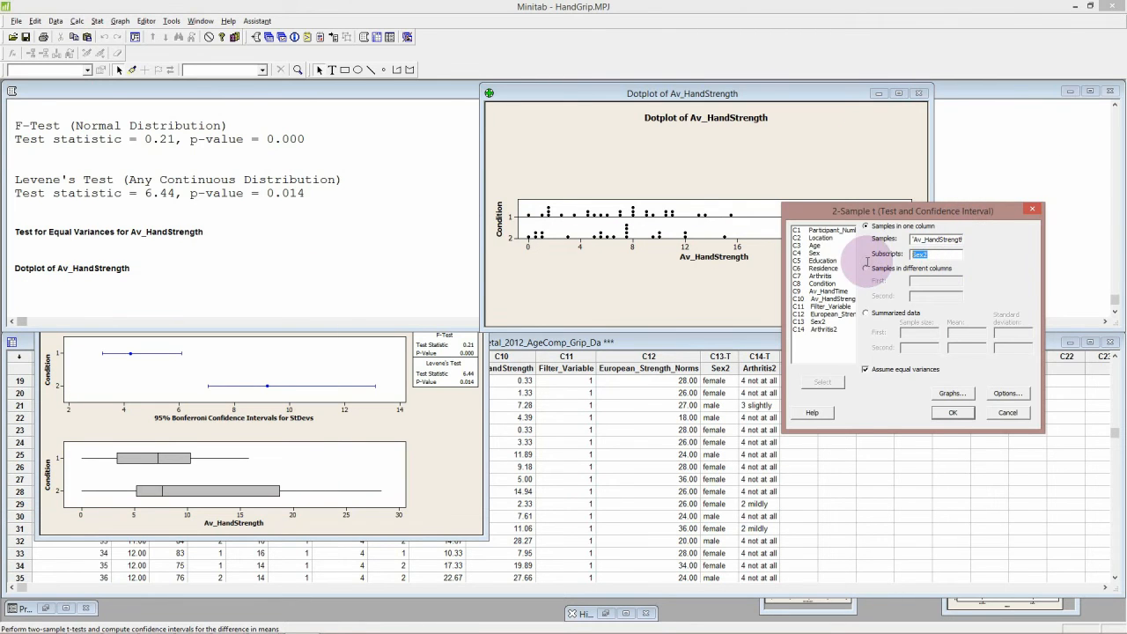
{"action": "key", "text": "BackSpace"}
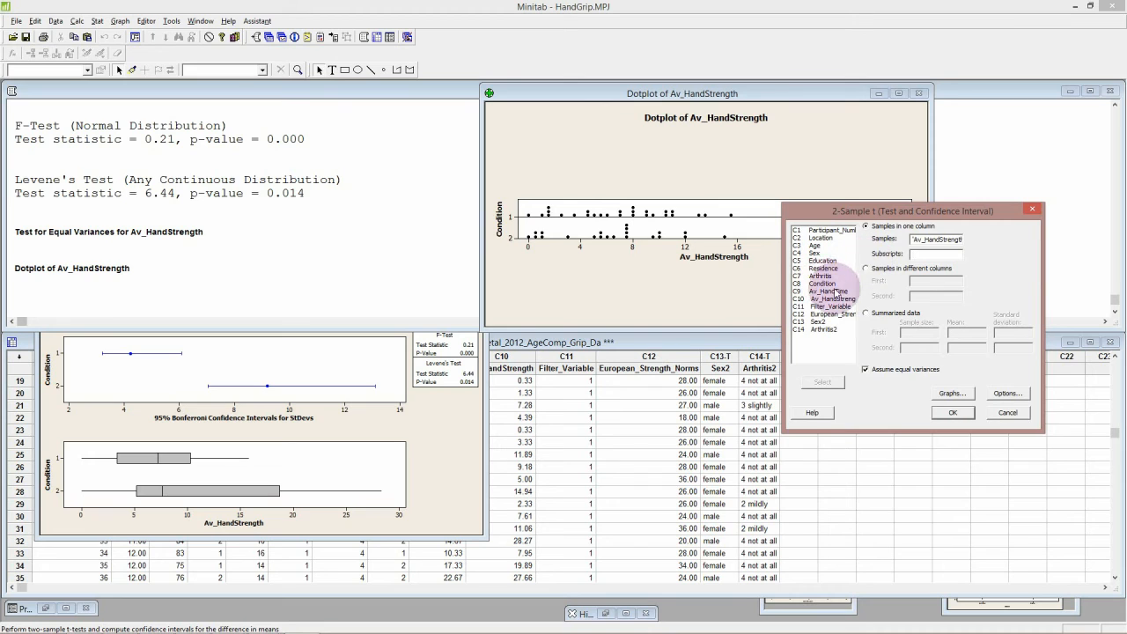
{"action": "double_click", "coordinate": [827, 284]}
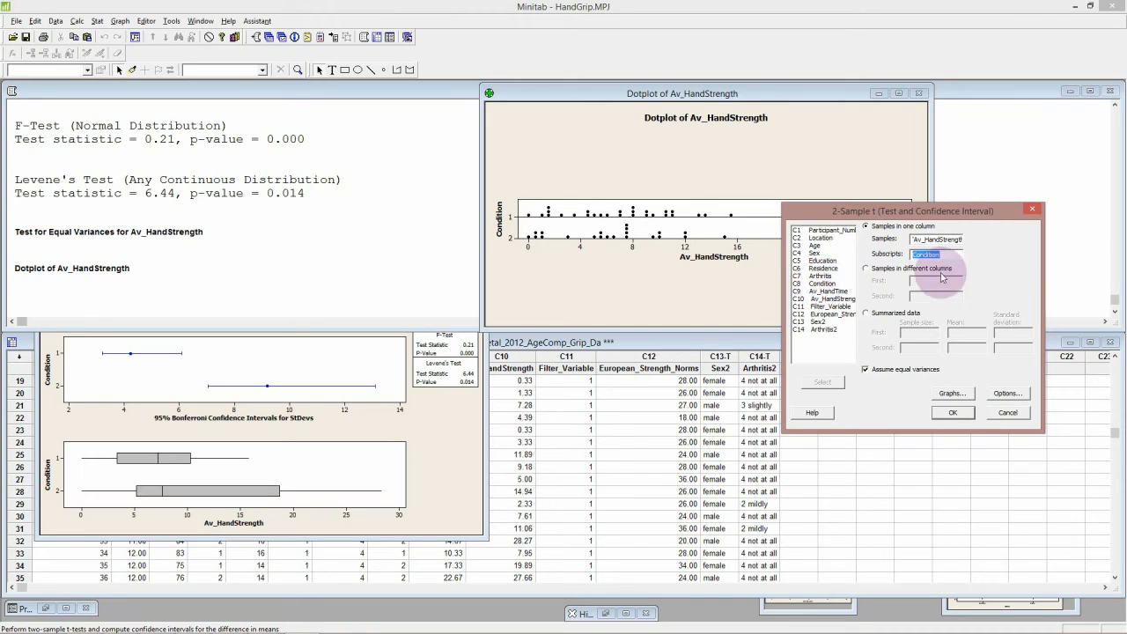
Step: Run the two-sample t-test without assuming equal variances, and move the resulting boxplot aside to uncover the session output
{"action": "left_click", "coordinate": [866, 371]}
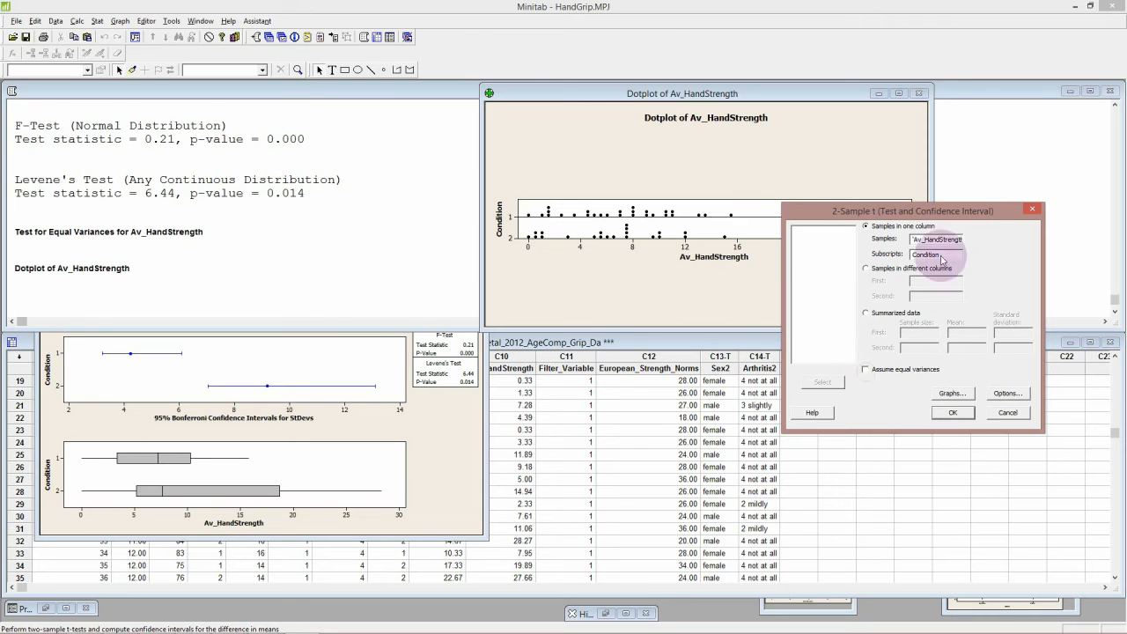
{"action": "left_click", "coordinate": [952, 413]}
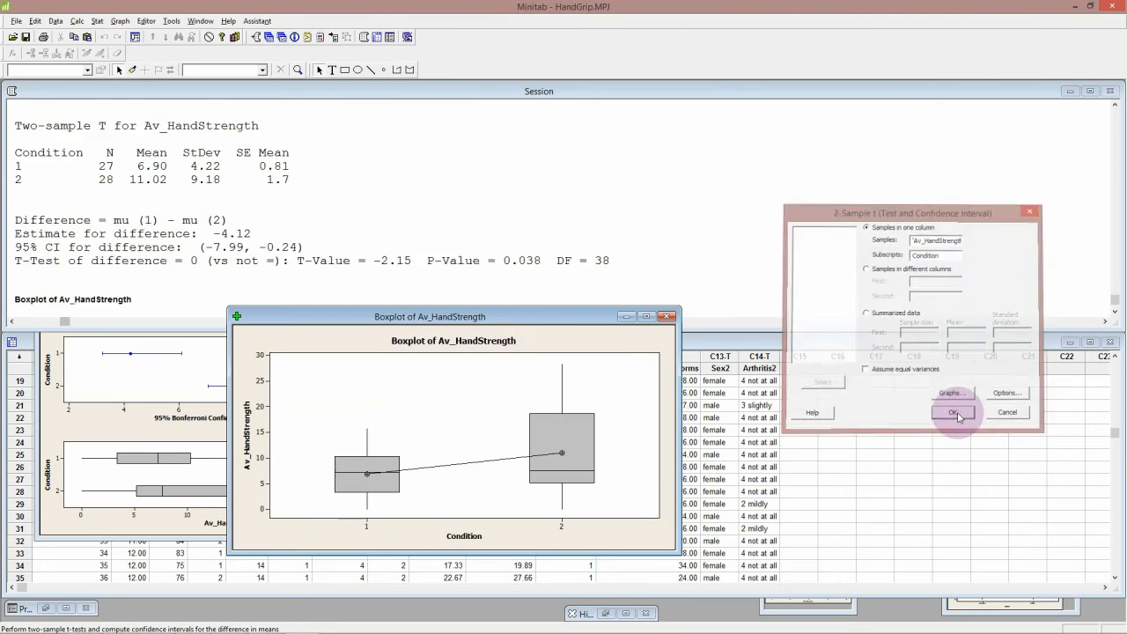
{"action": "left_click_drag", "start_coordinate": [527, 321], "coordinate": [803, 229]}
Step: Bring the equal-variances graph for Condition forward and enlarge it, then bring the boxplot of Av_HandStrength to the front
{"action": "left_click", "coordinate": [445, 410]}
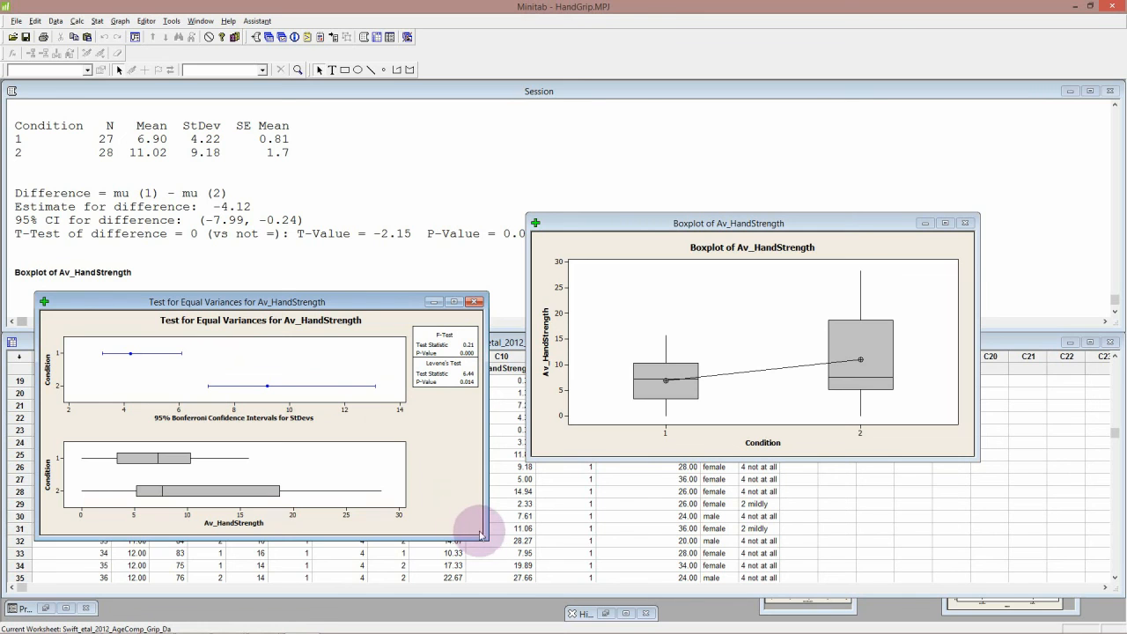
{"action": "left_click_drag", "start_coordinate": [480, 535], "coordinate": [584, 585]}
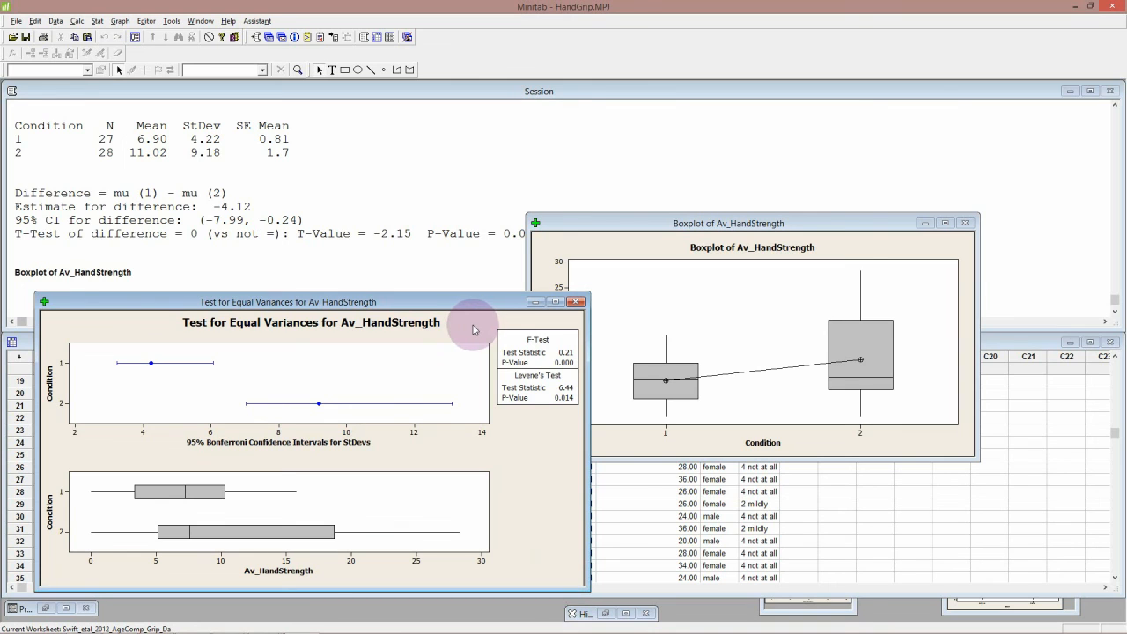
{"action": "left_click", "coordinate": [466, 385]}
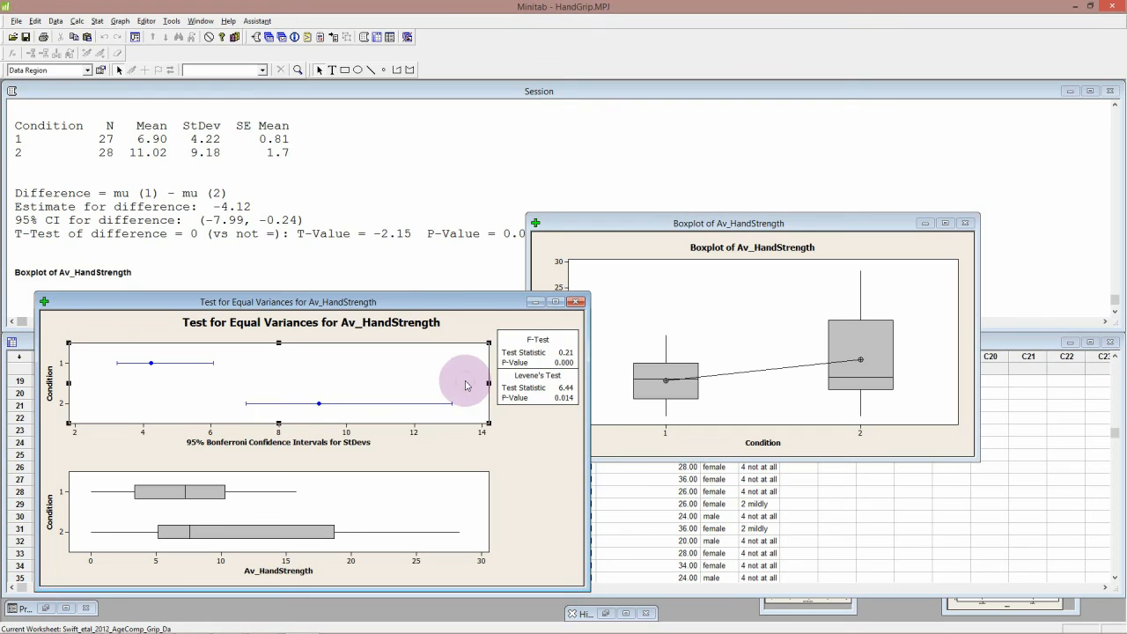
{"action": "left_click", "coordinate": [568, 415]}
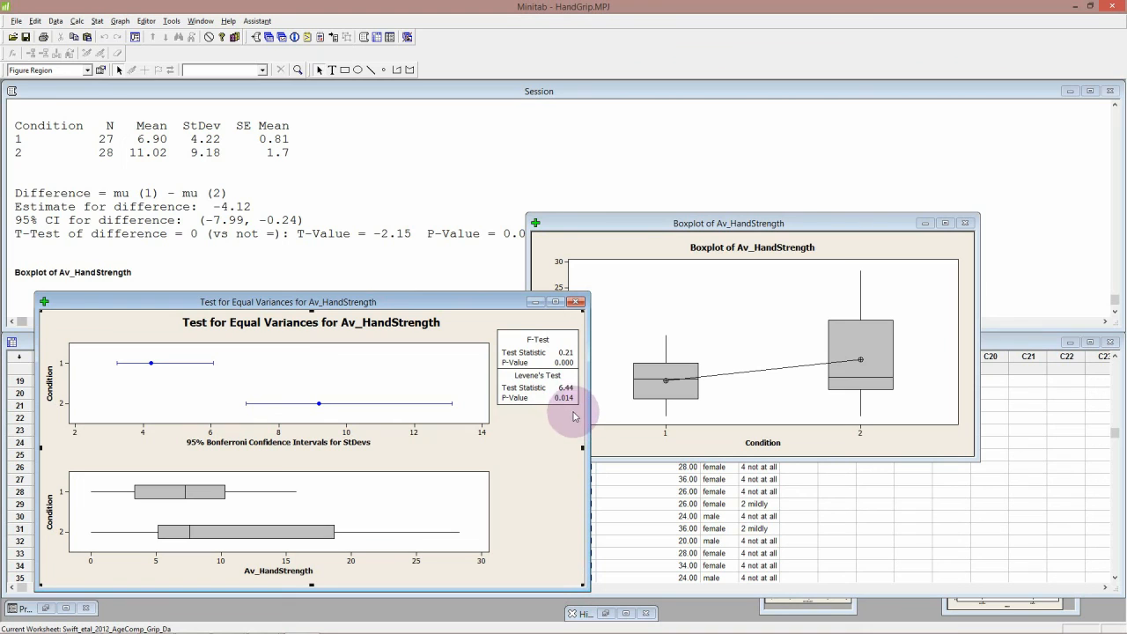
{"action": "left_click", "coordinate": [627, 247]}
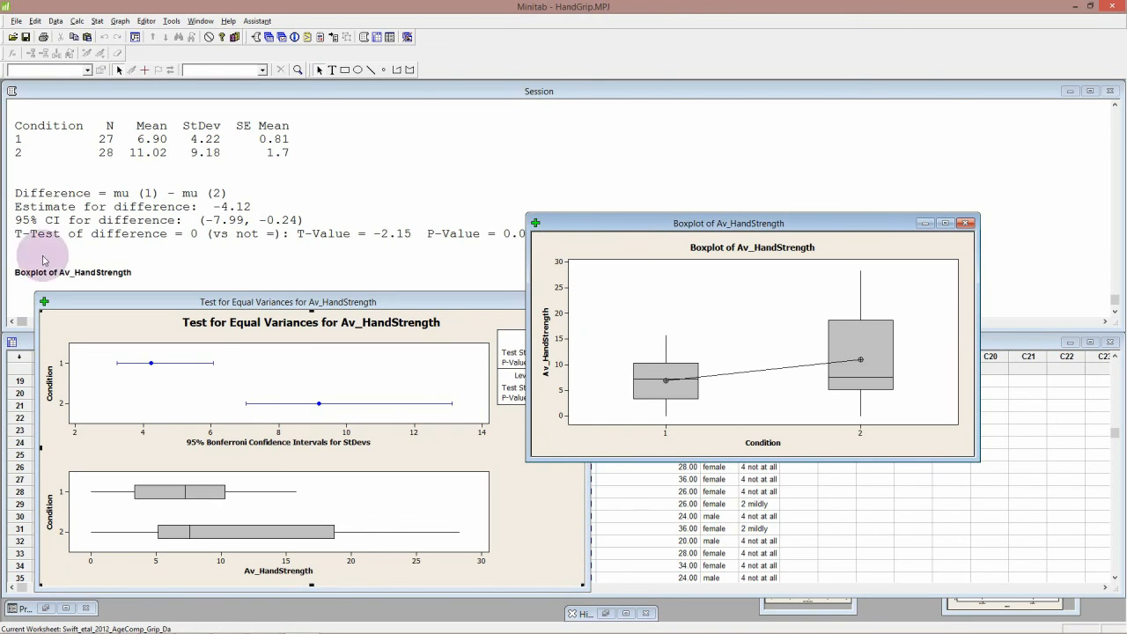